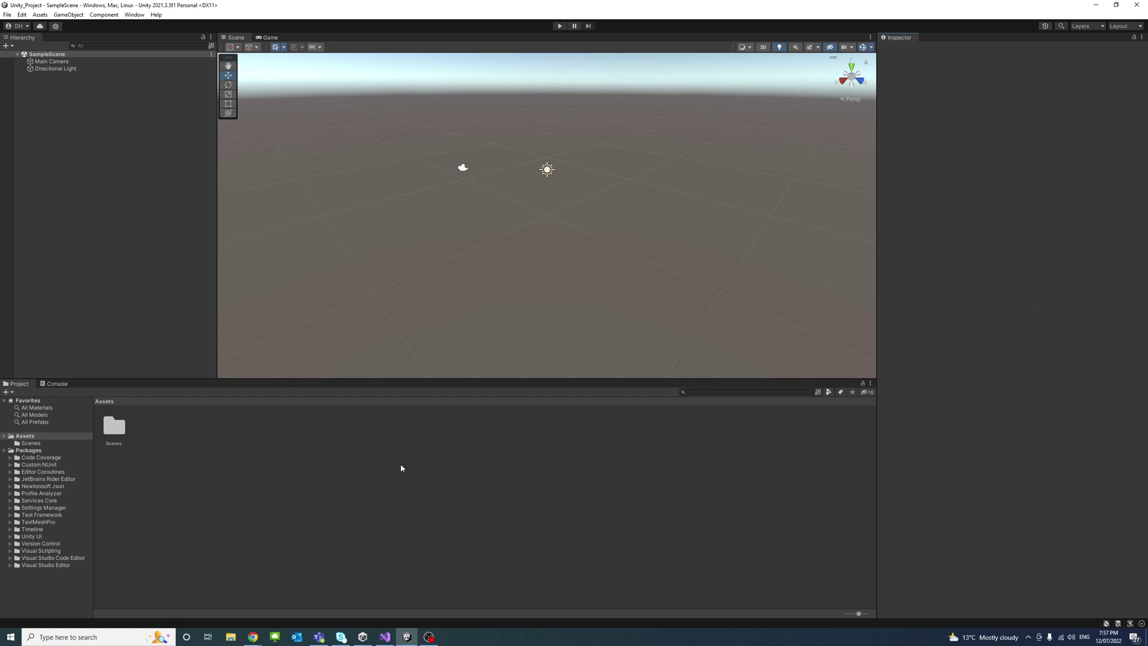
Step: Create a new C# script in the Assets folder named Needed
{"action": "right_click", "coordinate": [186, 424]}
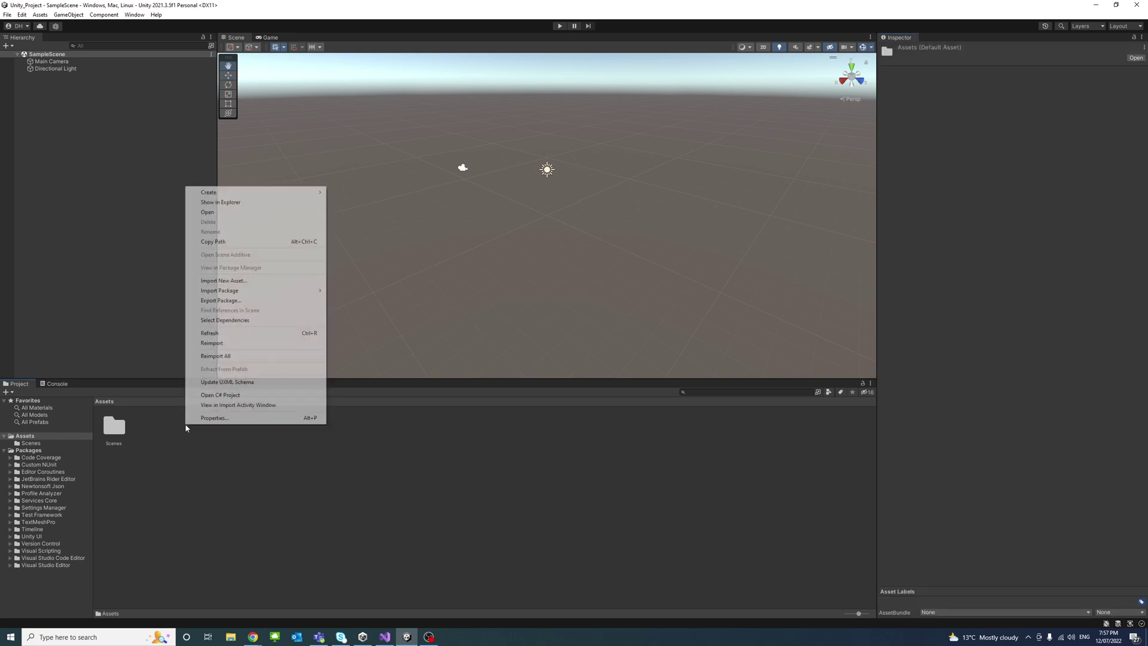
{"action": "mouse_move", "coordinate": [233, 193]}
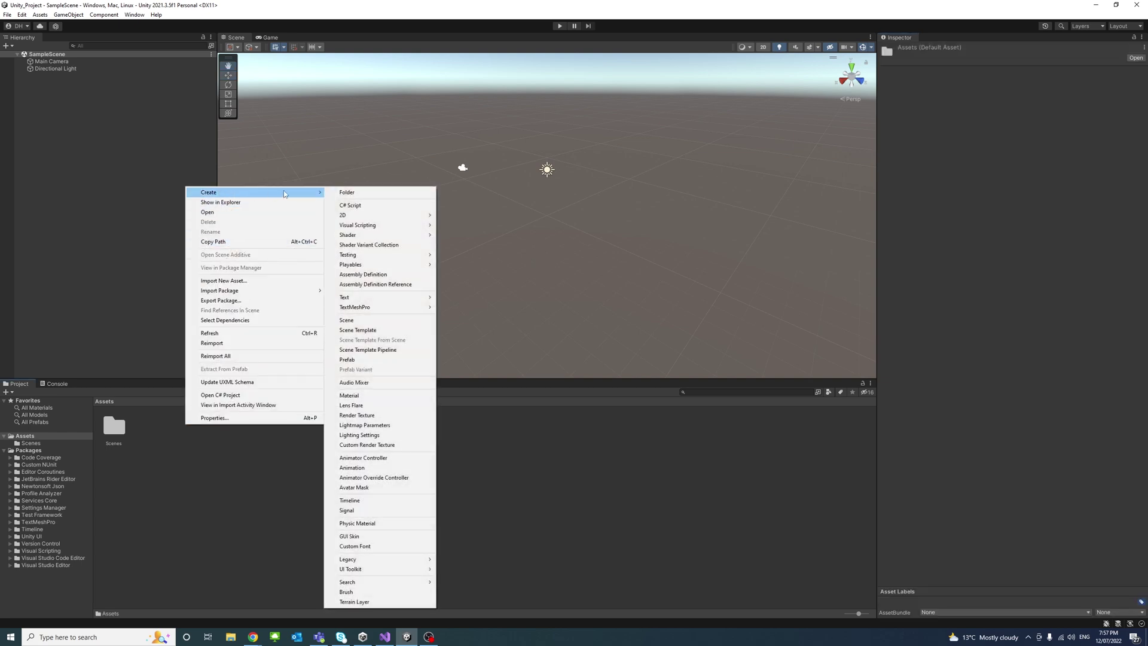
{"action": "left_click", "coordinate": [378, 203]}
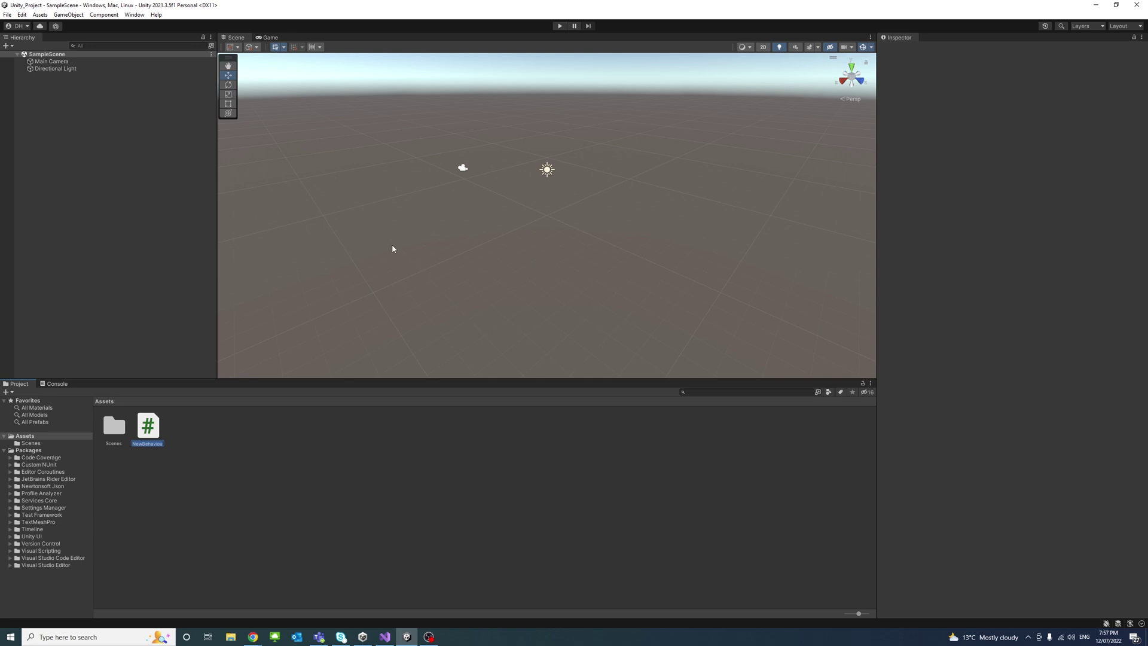
{"action": "type", "text": "Needed"}
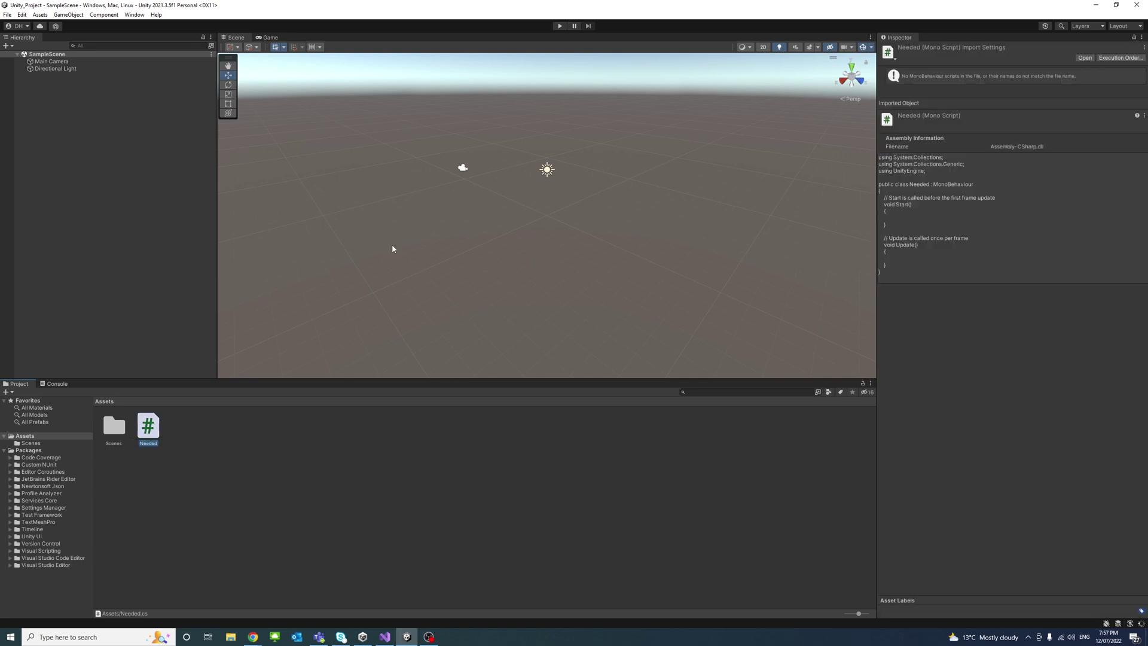
{"action": "left_click", "coordinate": [216, 459]}
Step: Create a second C# script in Assets named Normal
{"action": "right_click", "coordinate": [225, 436]}
{"action": "mouse_move", "coordinate": [260, 205]}
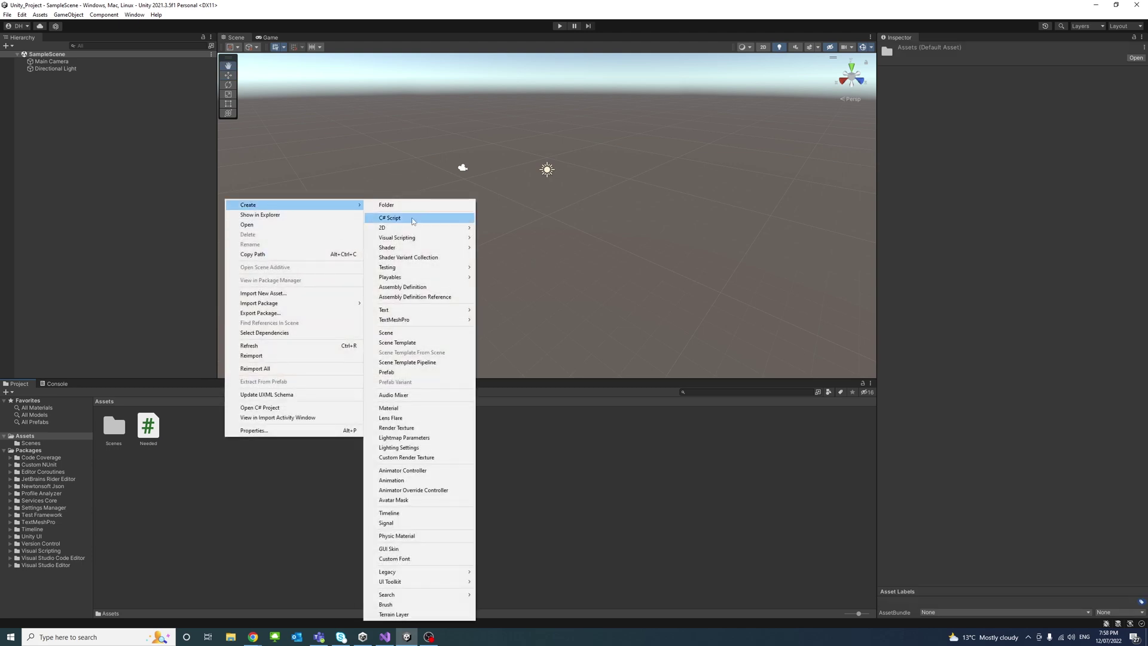
{"action": "left_click", "coordinate": [391, 218]}
{"action": "type", "text": "Normal"}
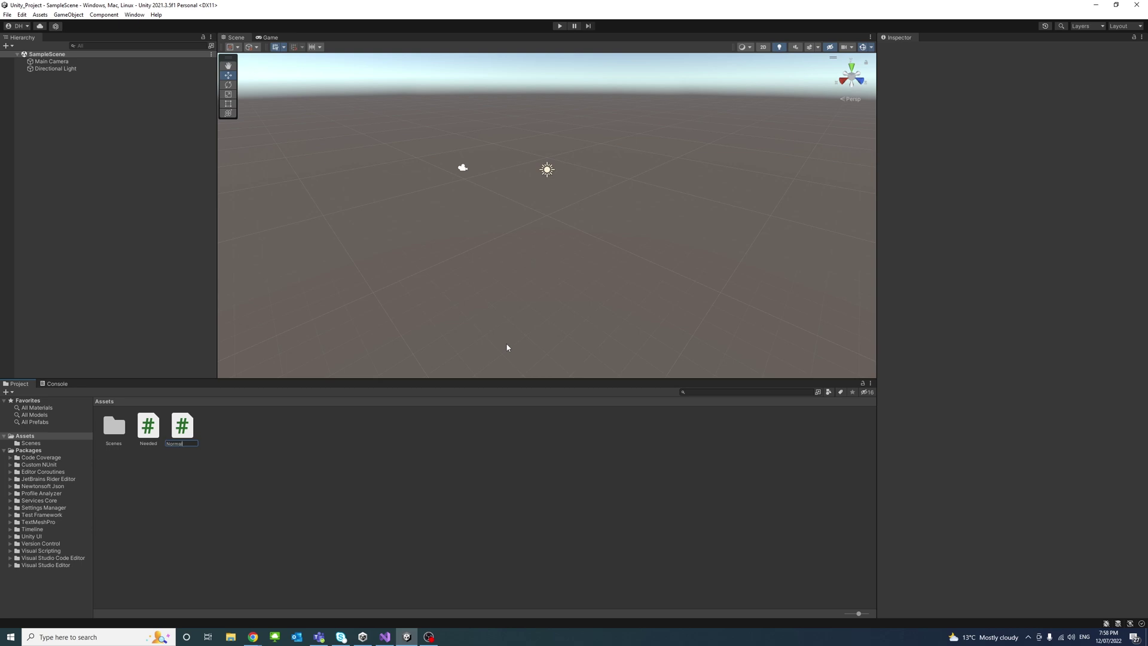
{"action": "key", "text": "Return"}
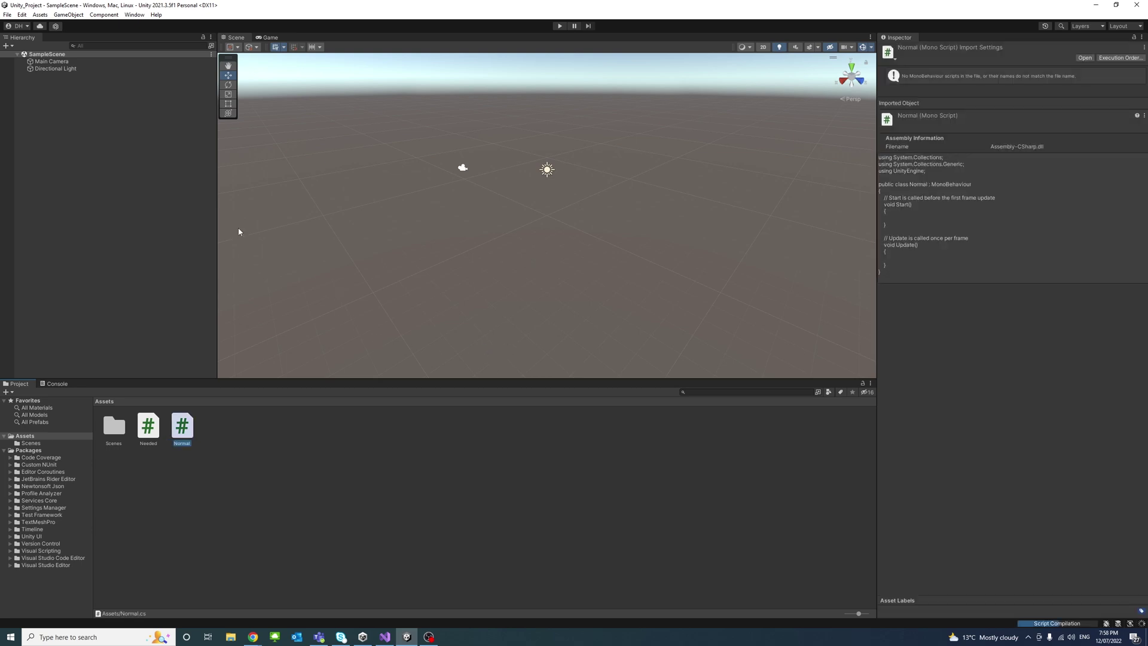
Step: Add an empty game object named Needed to the scene Hierarchy
{"action": "right_click", "coordinate": [49, 87]}
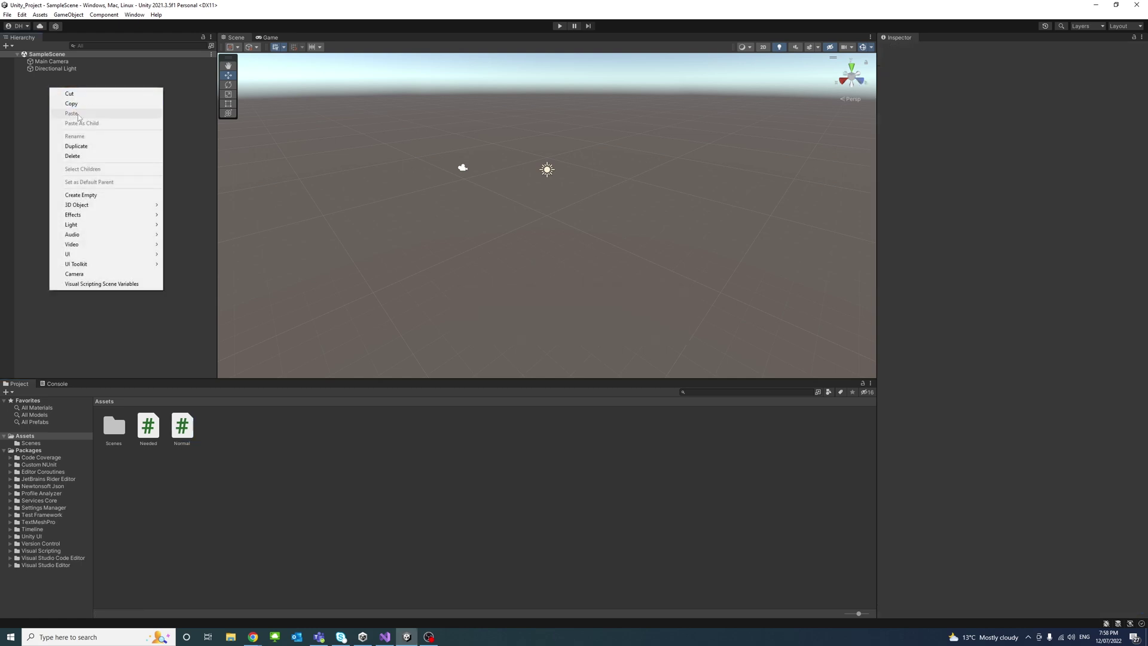
{"action": "left_click", "coordinate": [91, 195]}
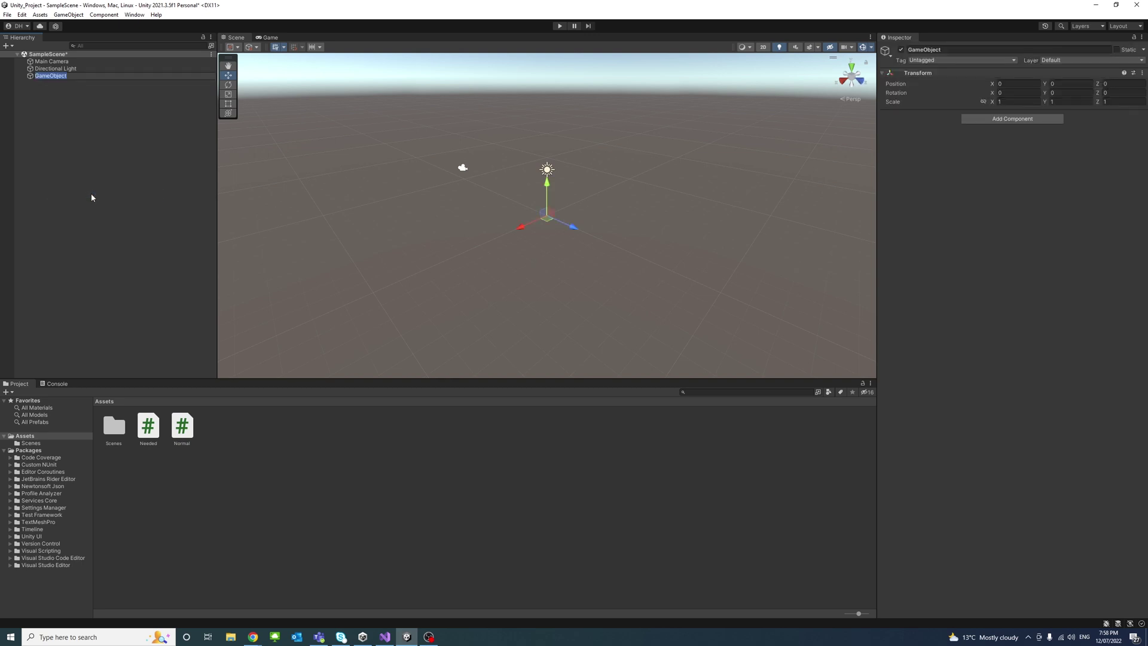
{"action": "type", "text": "Needed"}
{"action": "key", "text": "Return"}
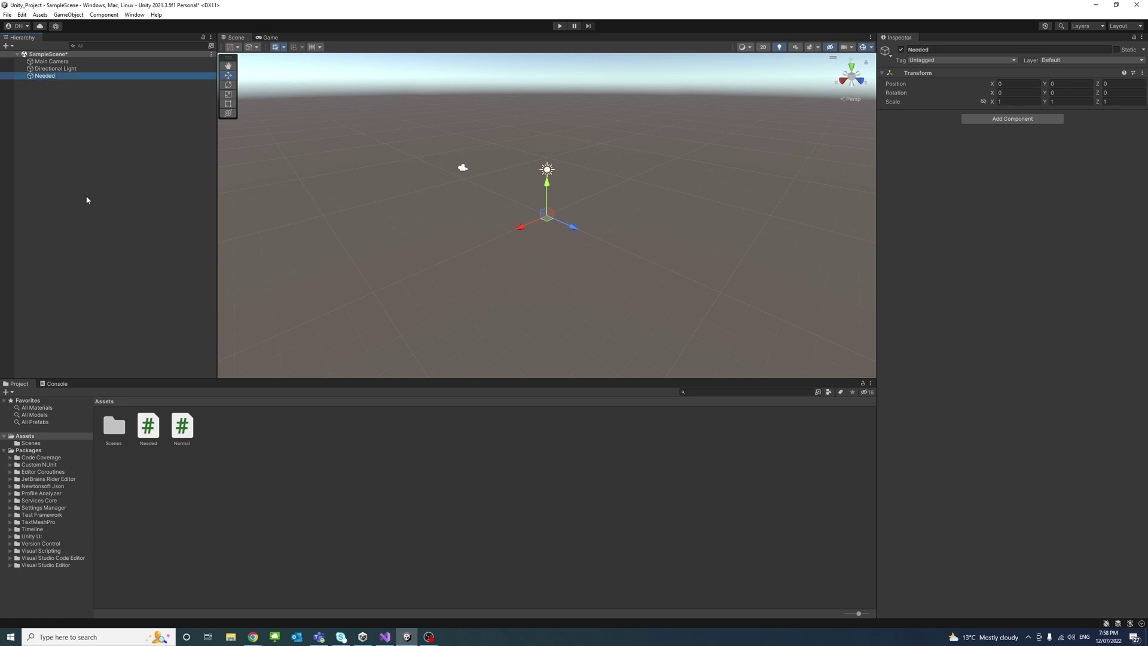
Step: Drag the Needed script onto the Needed object and check its components
{"action": "left_click", "coordinate": [148, 426]}
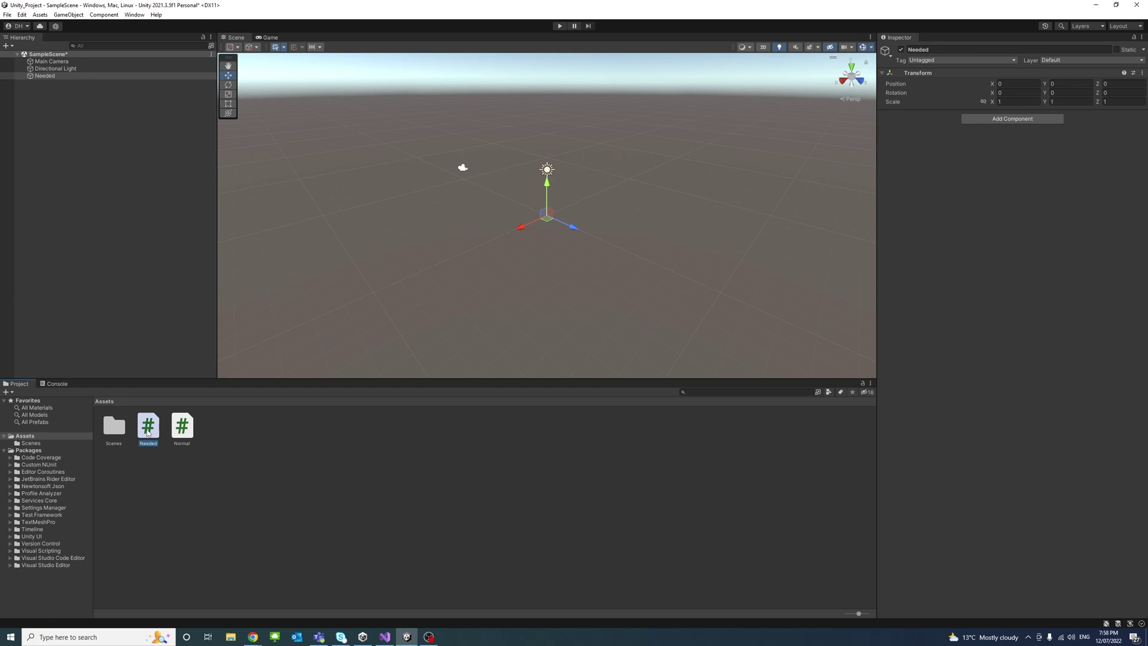
{"action": "left_click_drag", "start_coordinate": [148, 426], "coordinate": [46, 77]}
{"action": "left_click", "coordinate": [48, 77]}
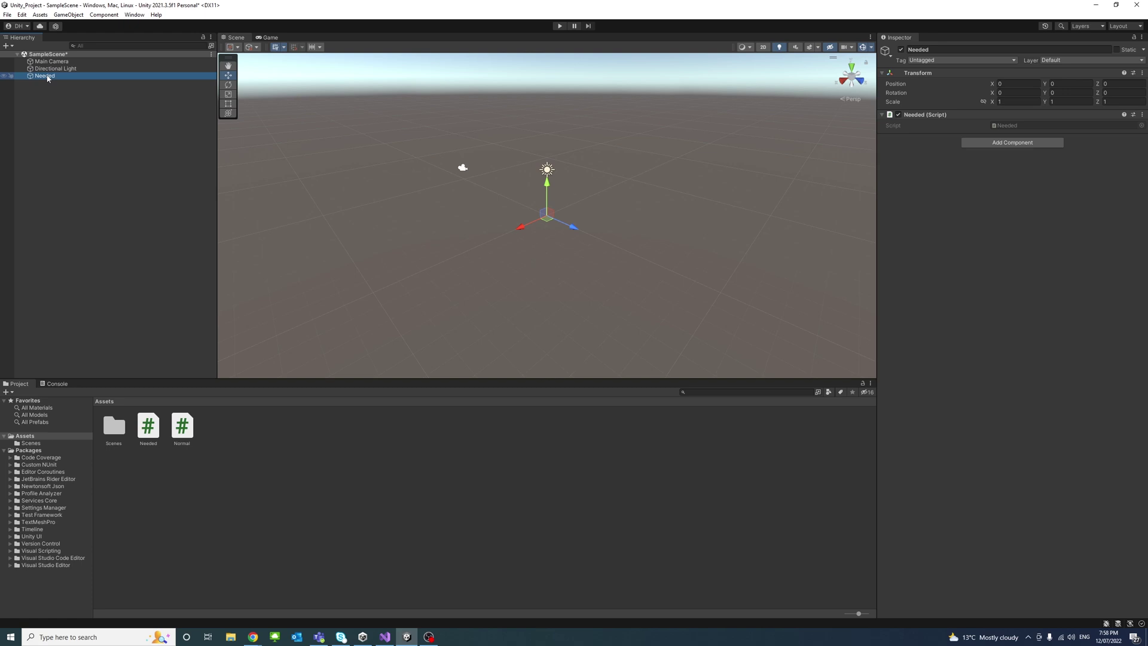
Step: Add a new tag called Needed in the tag settings
{"action": "left_click", "coordinate": [47, 77]}
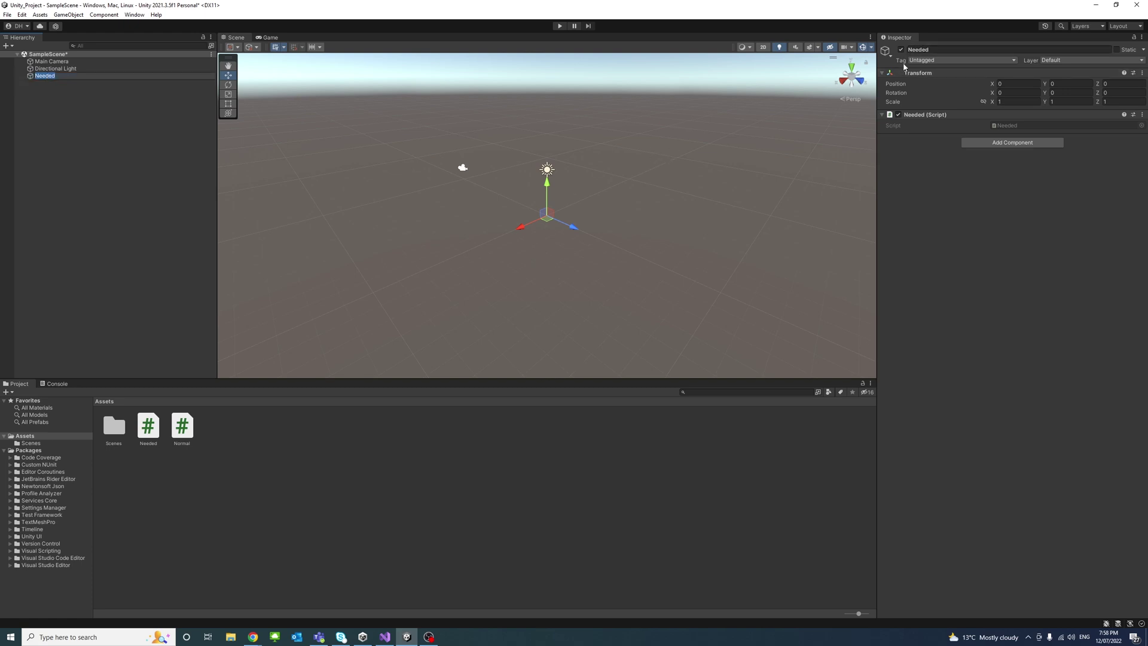
{"action": "left_click", "coordinate": [1009, 60]}
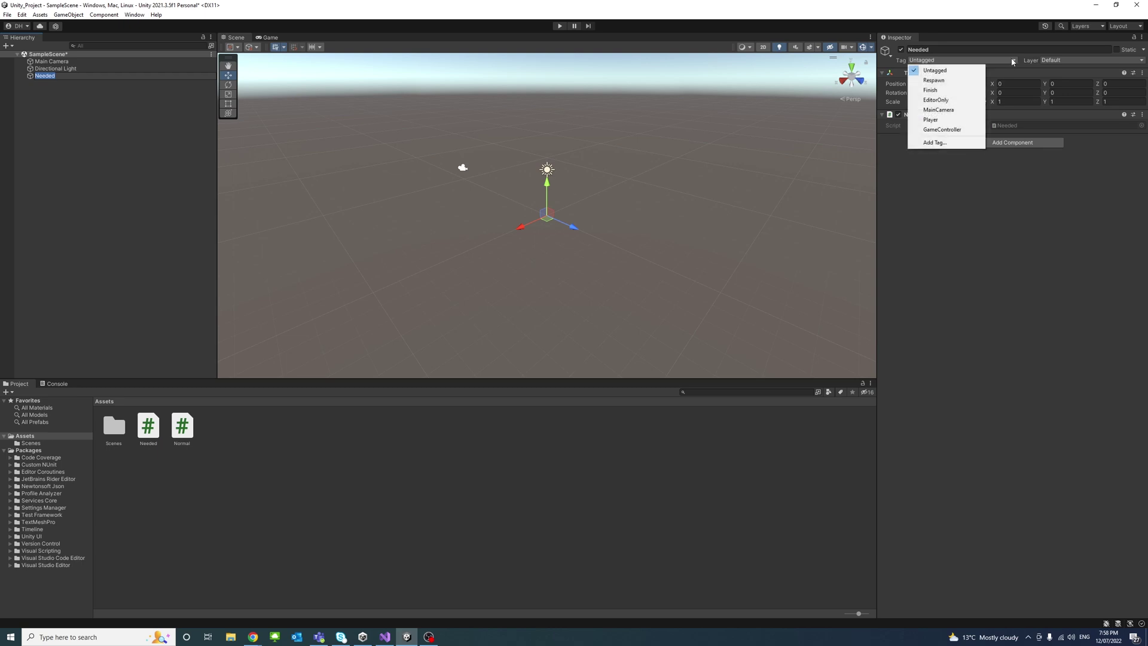
{"action": "left_click", "coordinate": [950, 144]}
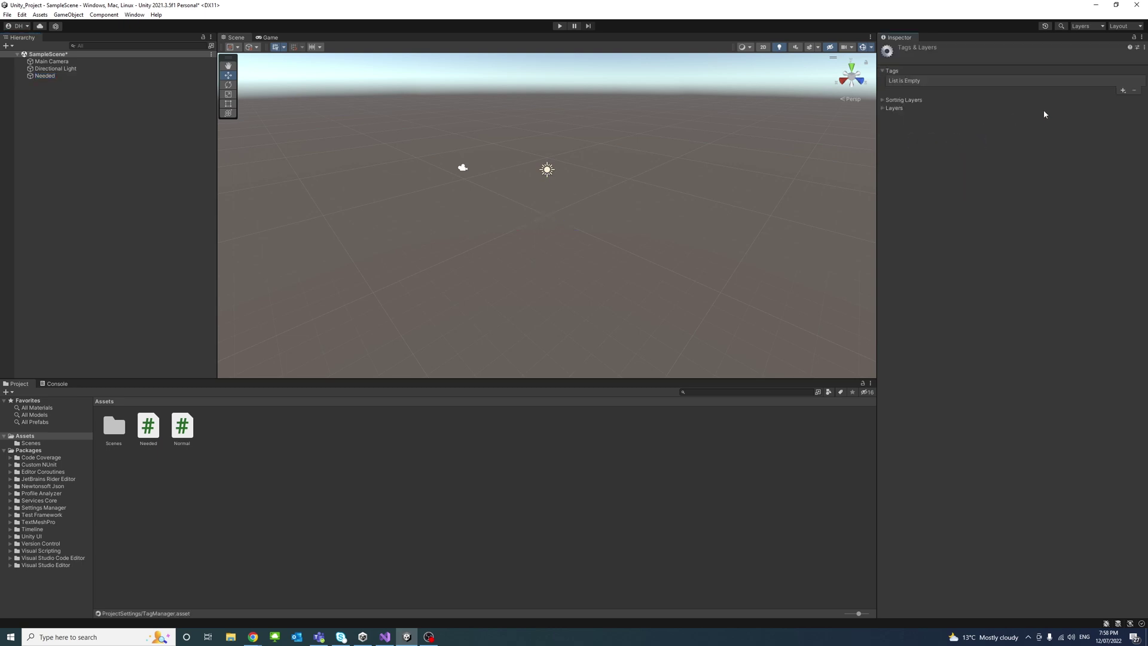
{"action": "left_click", "coordinate": [1121, 92]}
{"action": "type", "text": "Needed"}
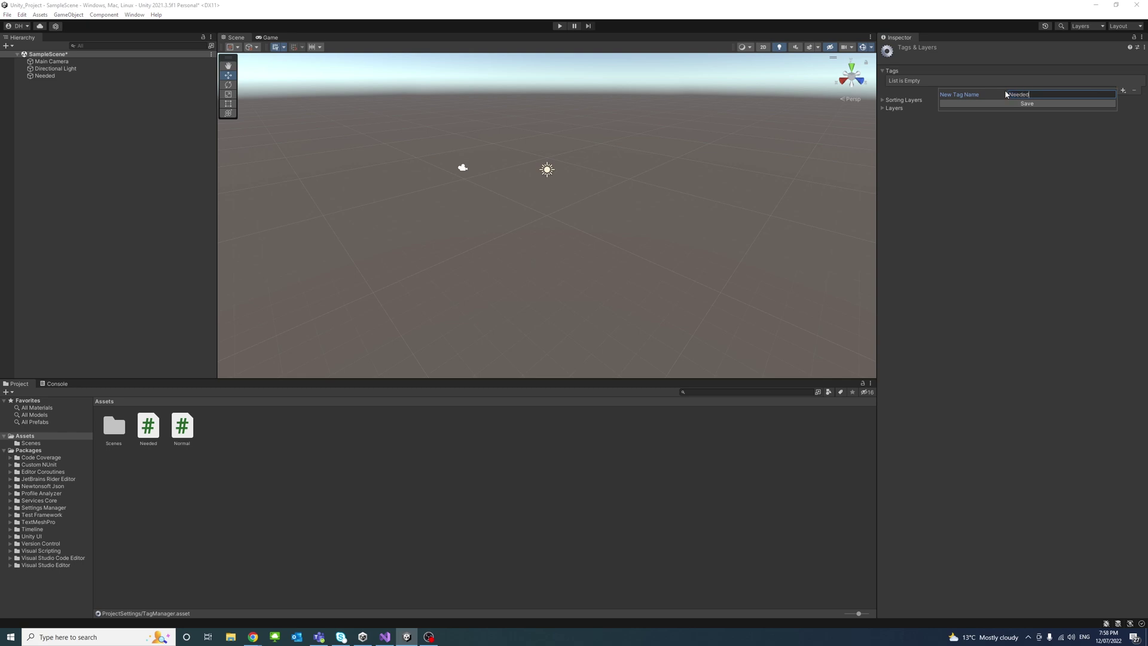
{"action": "key", "text": "Return"}
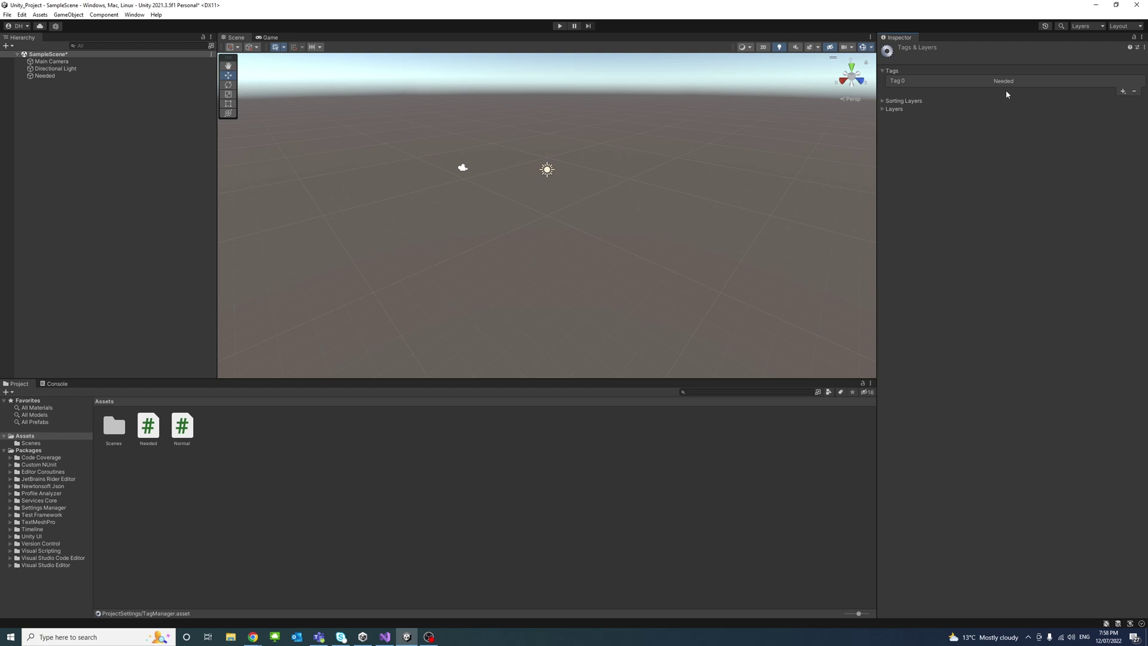
Step: Set the Needed object's Tag to Needed and confirm it
{"action": "left_click", "coordinate": [42, 76]}
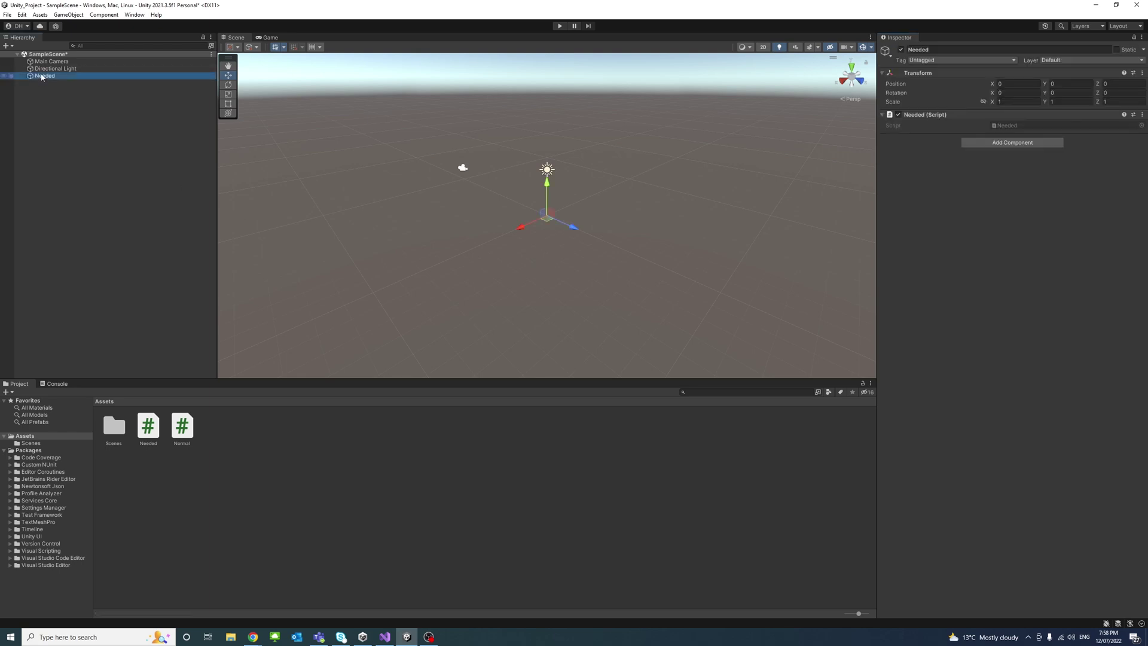
{"action": "left_click", "coordinate": [982, 61]}
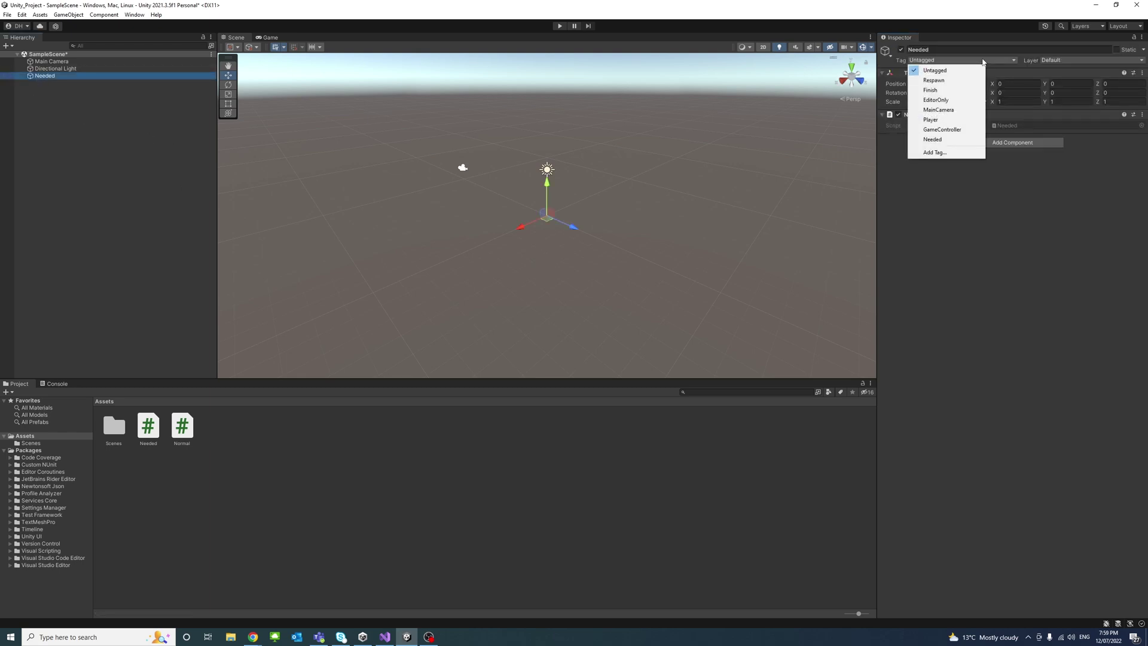
{"action": "left_click", "coordinate": [933, 141]}
{"action": "left_click", "coordinate": [103, 137]}
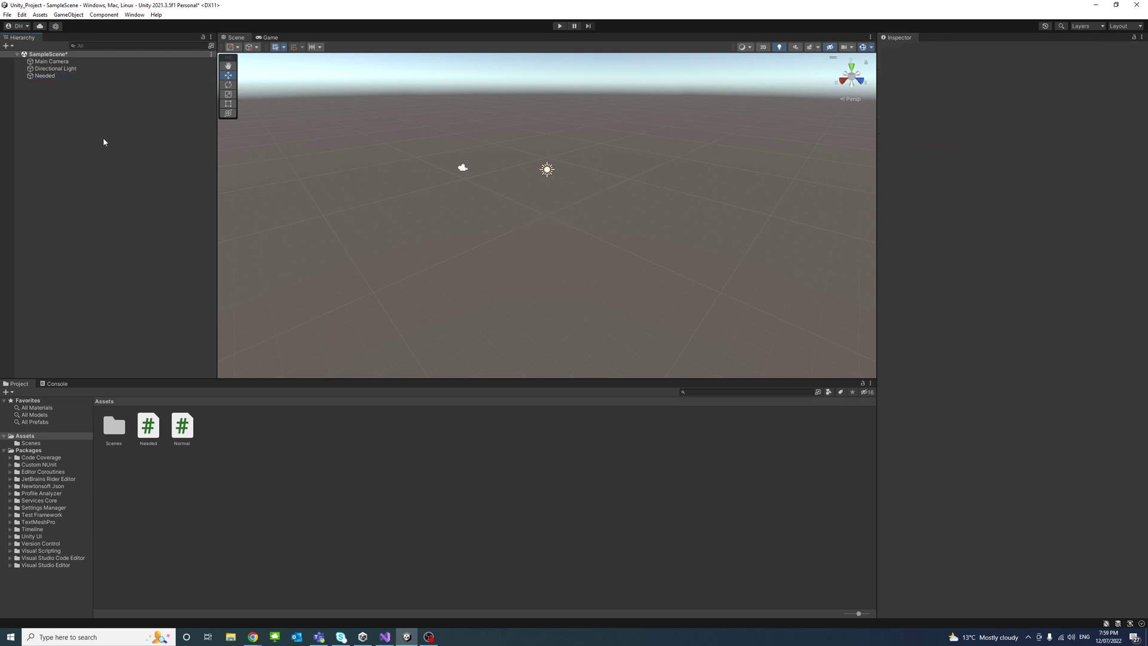
{"action": "left_click", "coordinate": [42, 76]}
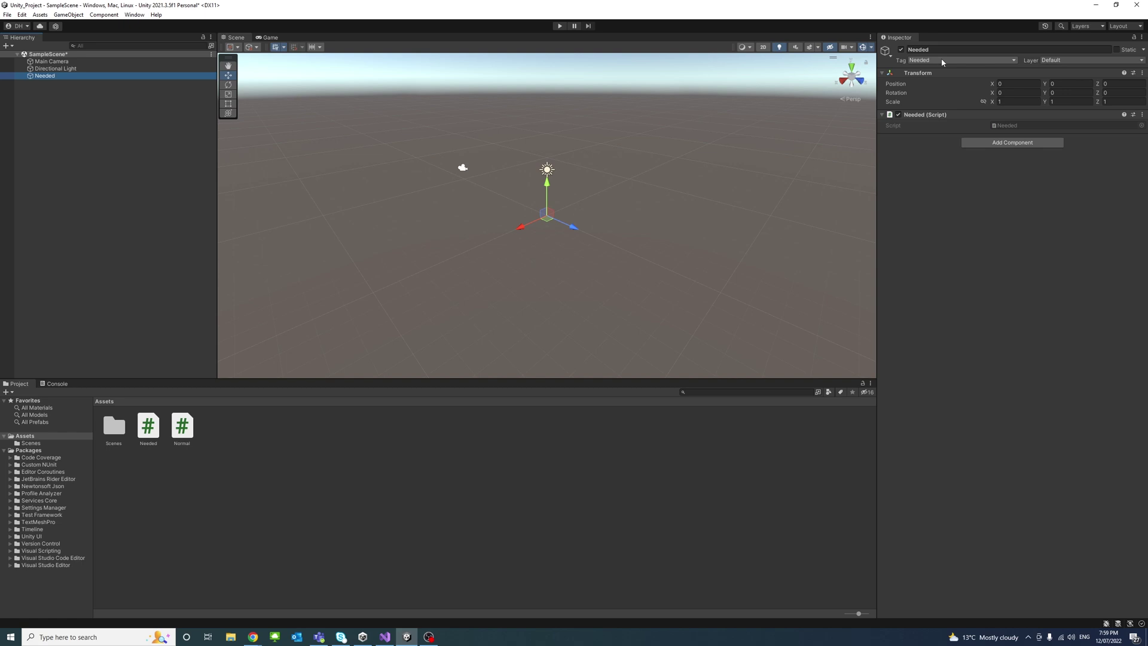
Step: Switch to Visual Studio and reload the modified solution
{"action": "left_click", "coordinate": [64, 159]}
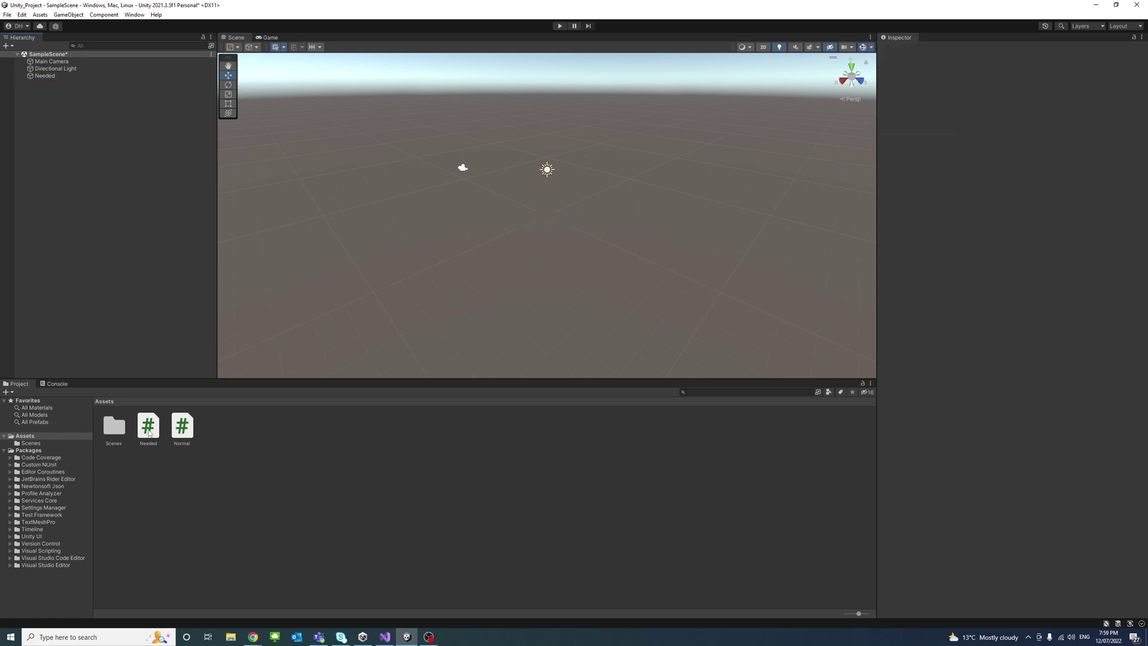
{"action": "key", "text": "alt+Tab"}
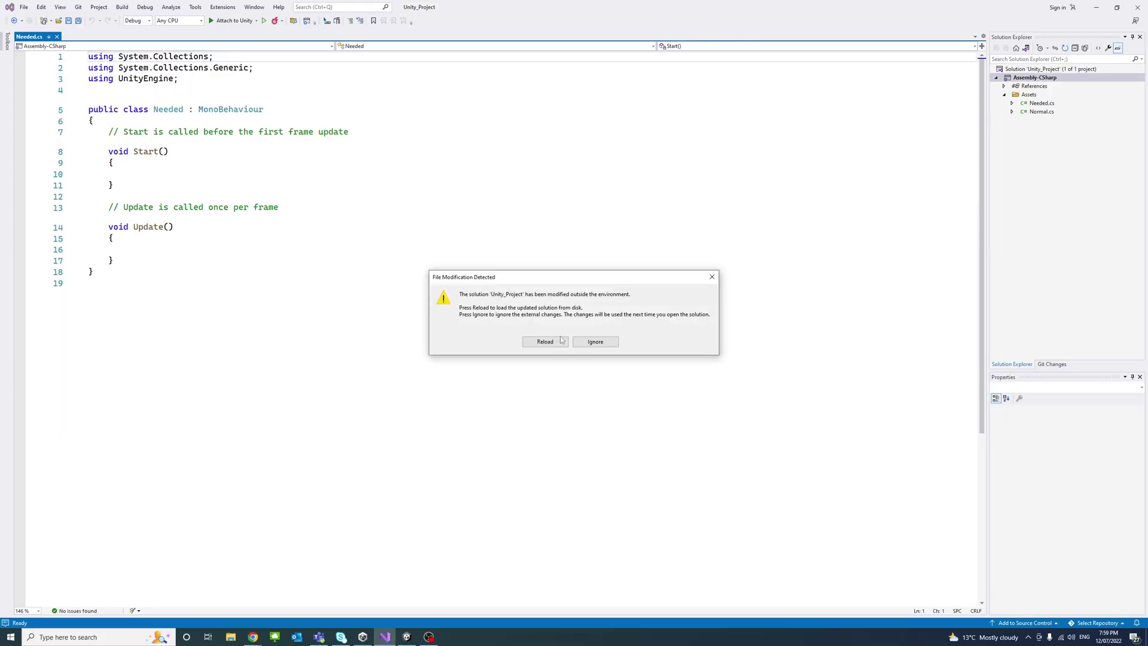
{"action": "left_click", "coordinate": [545, 341]}
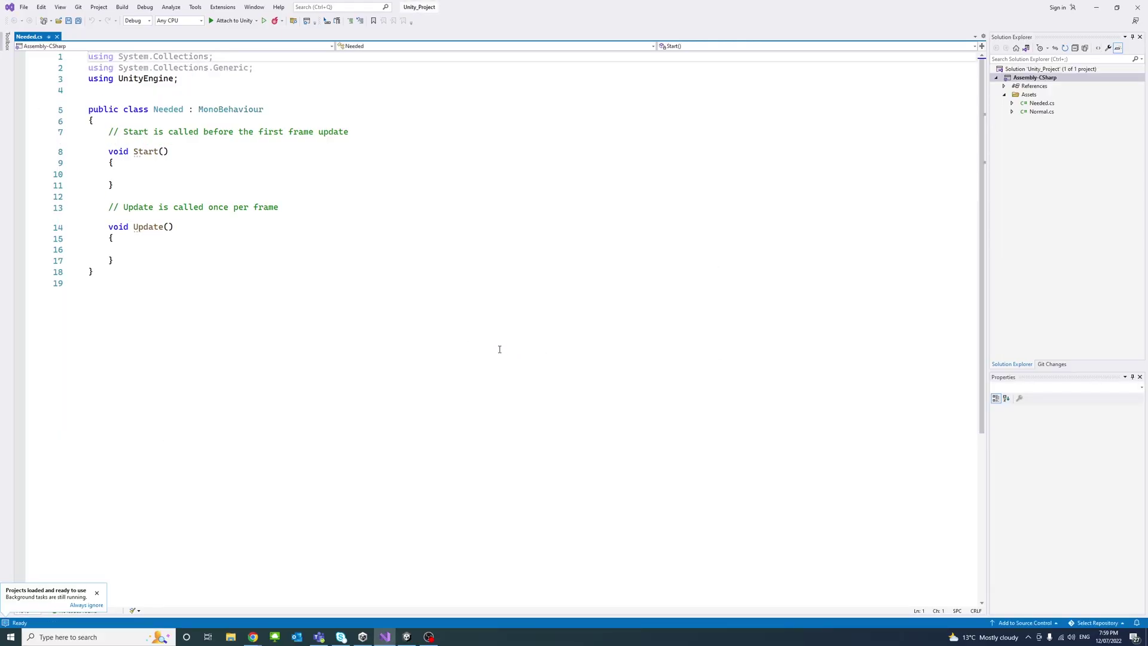
Step: Add public void NeededMethod() with Debug.Log("Hello, this is the NeededMethod!") to Needed.cs
{"action": "left_click", "coordinate": [141, 260]}
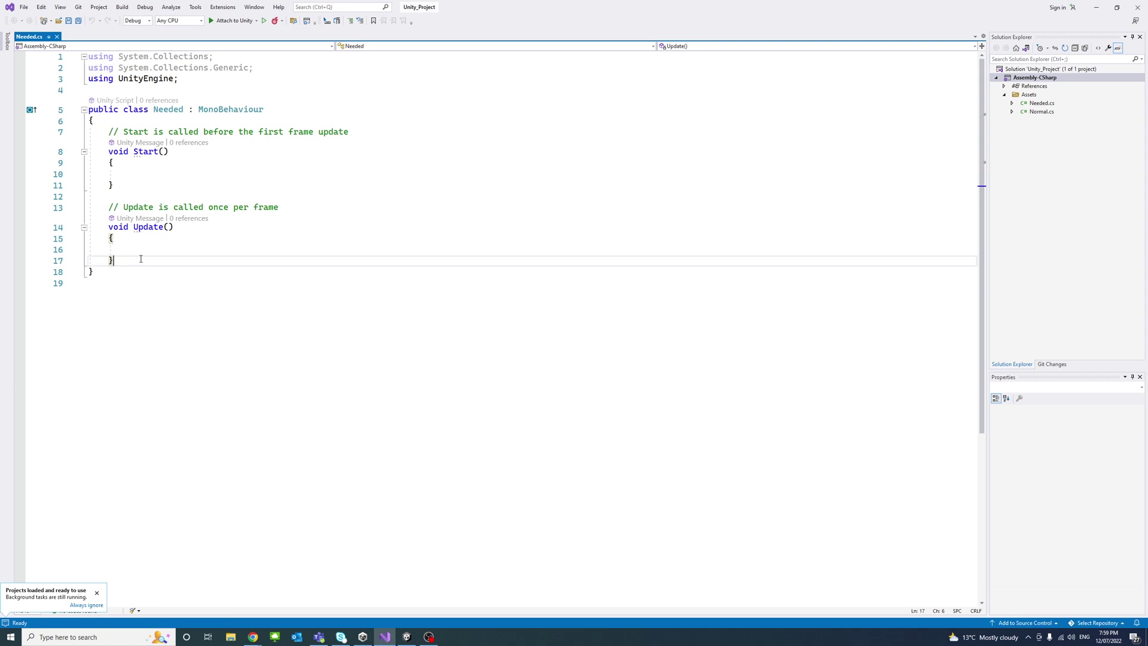
{"action": "key", "text": "Return"}
{"action": "key", "text": "Return"}
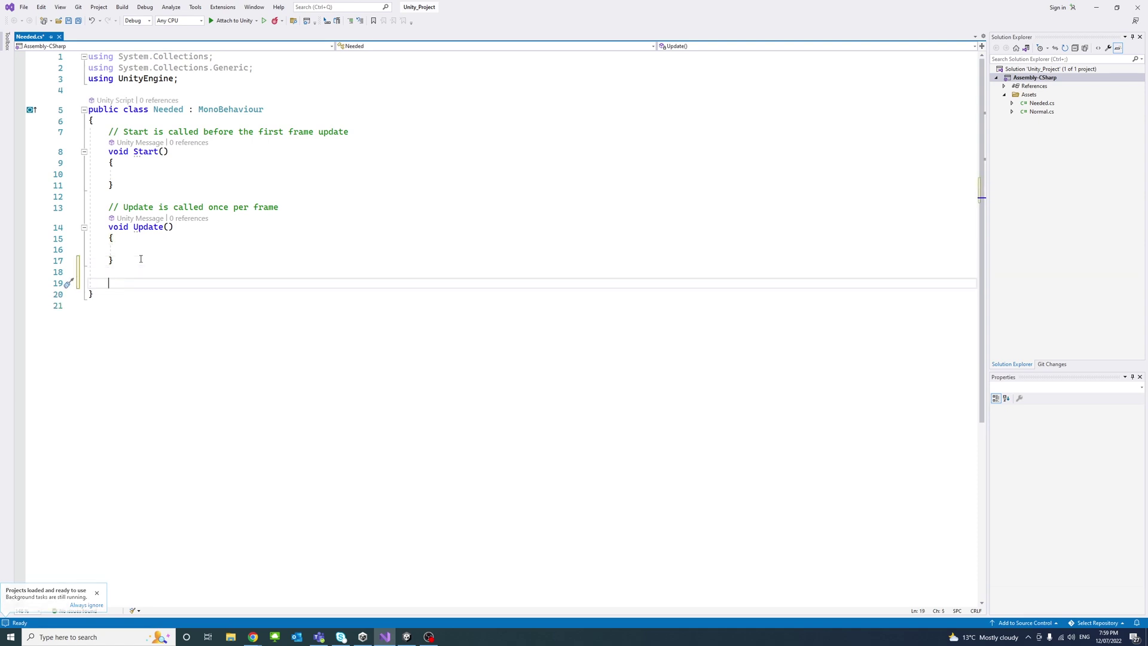
{"action": "type", "text": "public"}
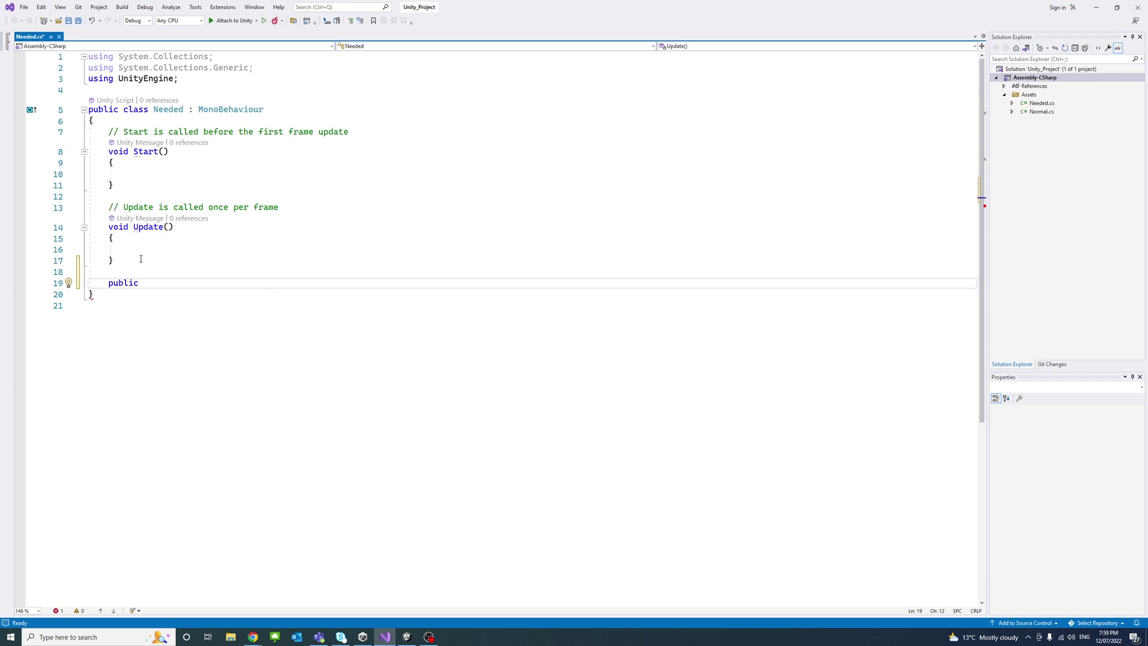
{"action": "type", "text": "v"}
{"action": "type", "text": "oid N"}
{"action": "type", "text": "eeded"}
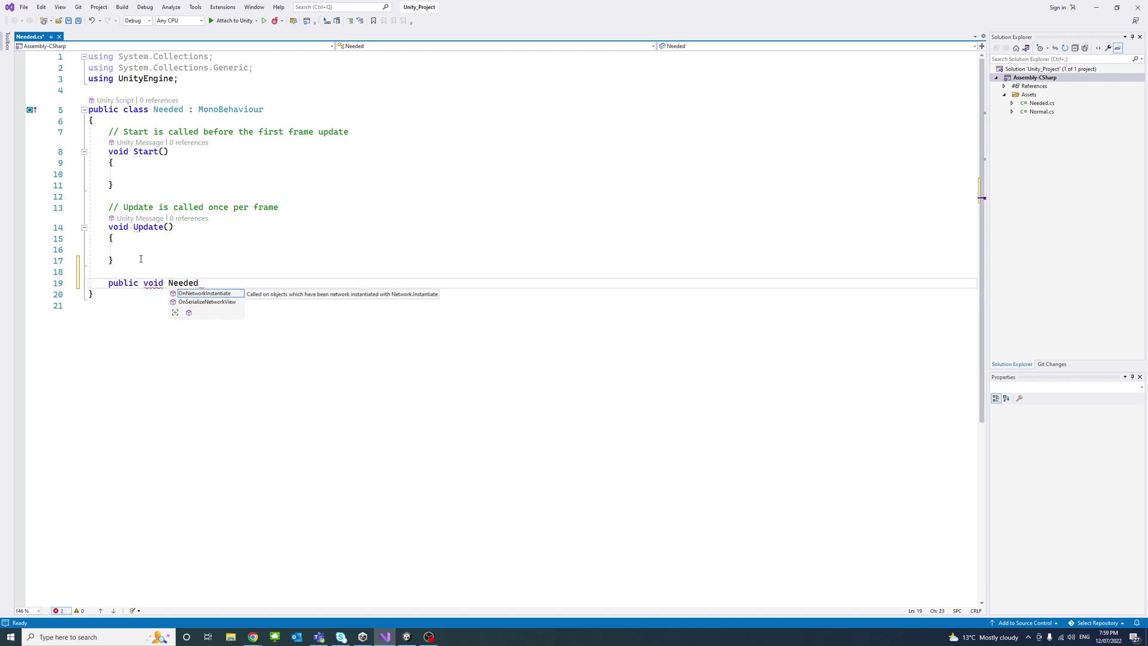
{"action": "type", "text": "Method()"}
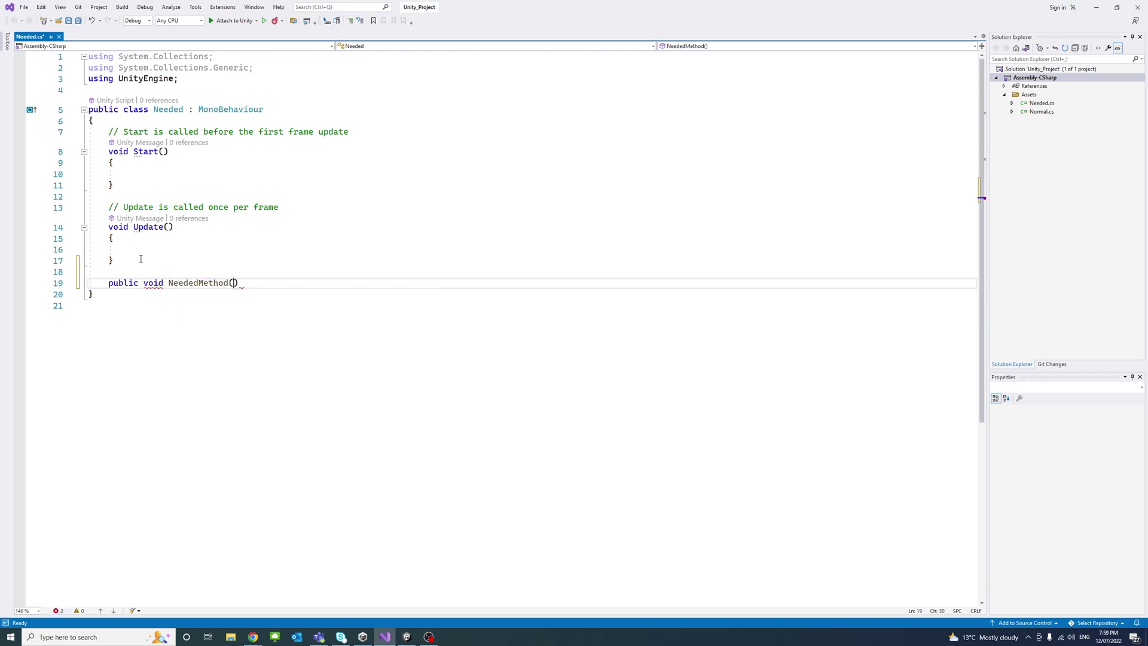
{"action": "key", "text": "End"}
{"action": "key", "text": "Return"}
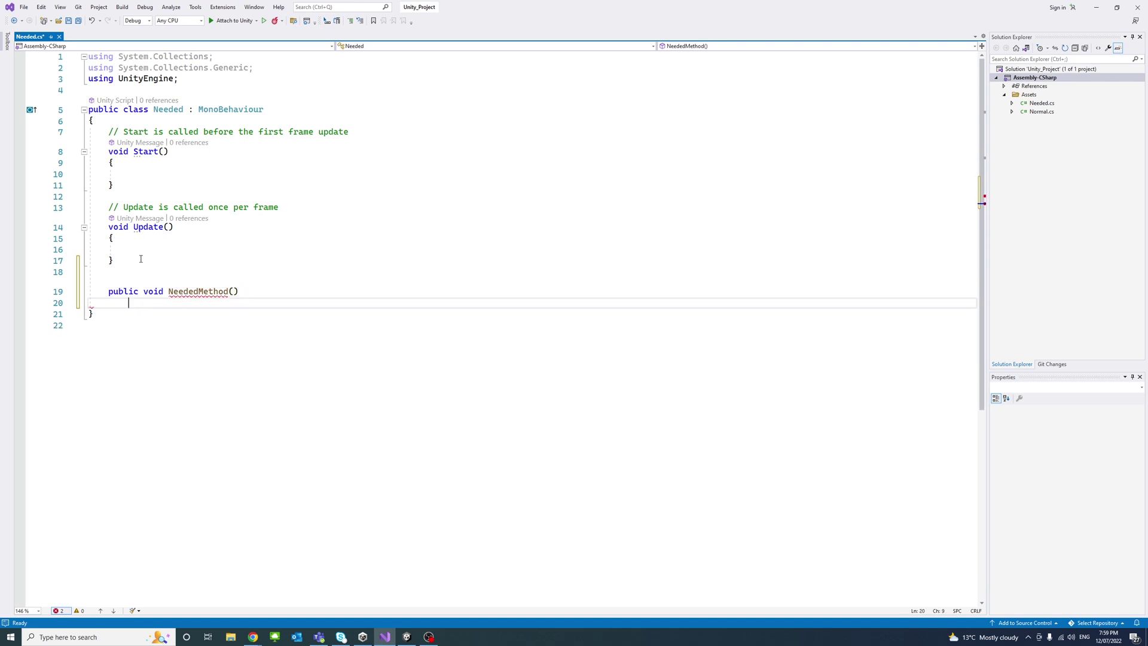
{"action": "type", "text": "{"}
{"action": "key", "text": "Return"}
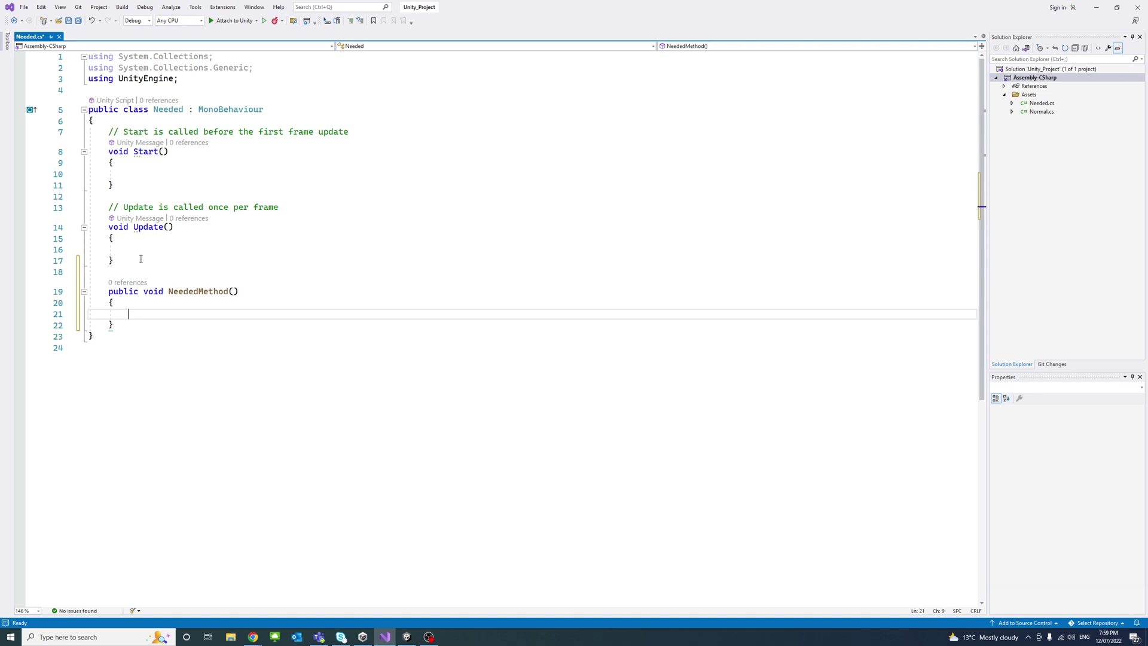
{"action": "type", "text": "Deb"}
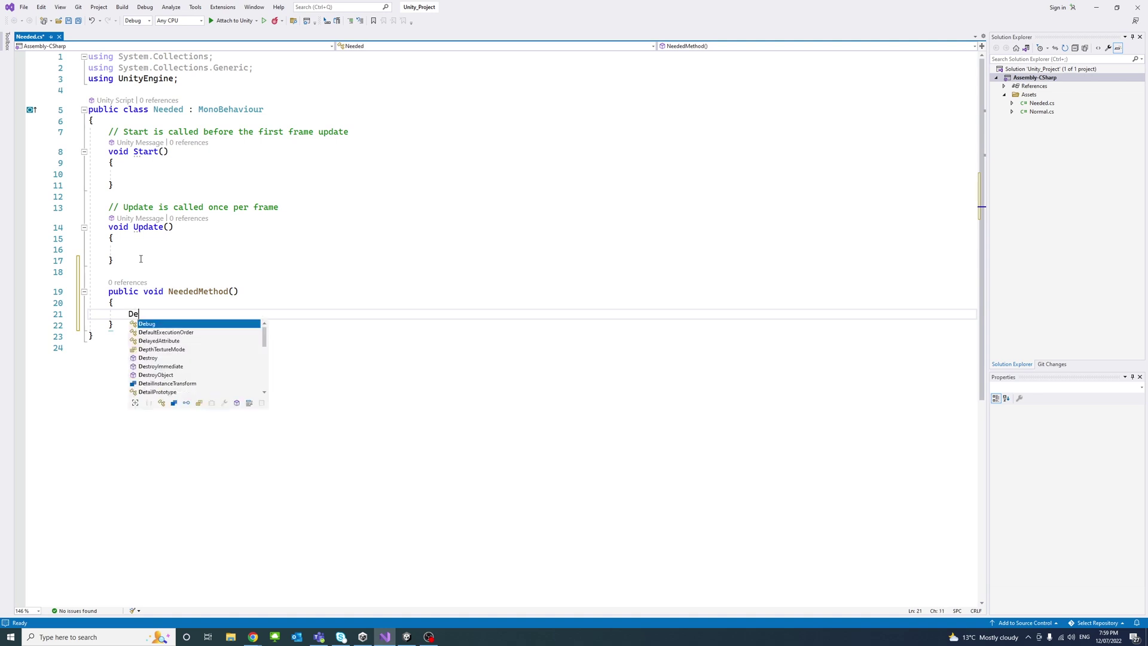
{"action": "key", "text": "Tab"}
{"action": "type", "text": ".Log"}
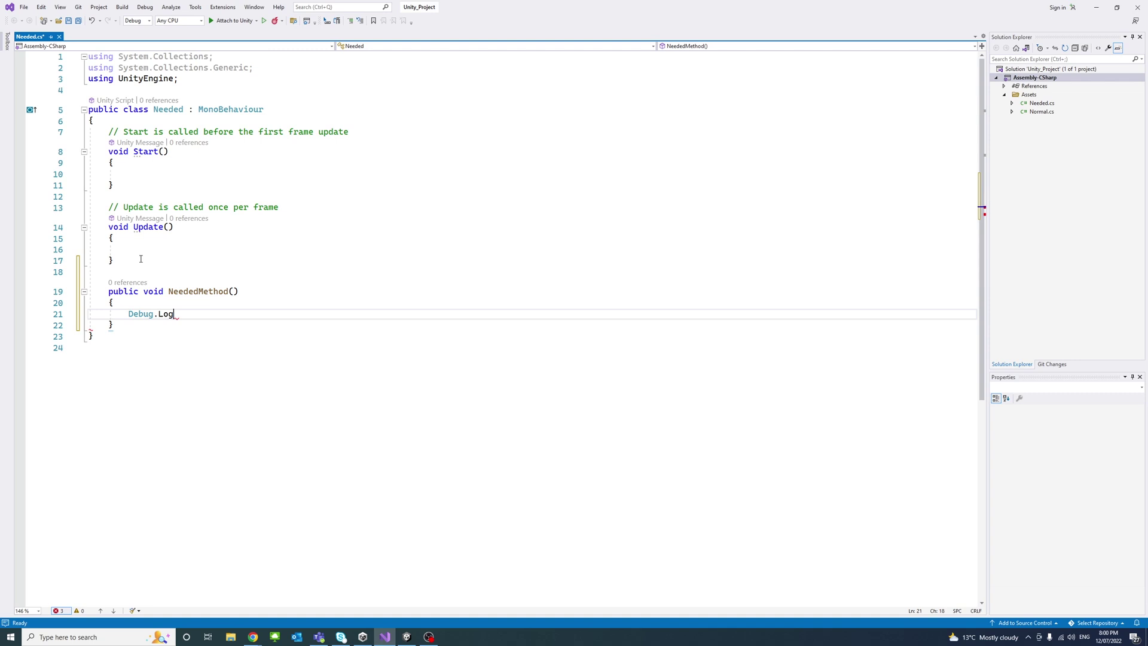
{"action": "type", "text": "(\""}
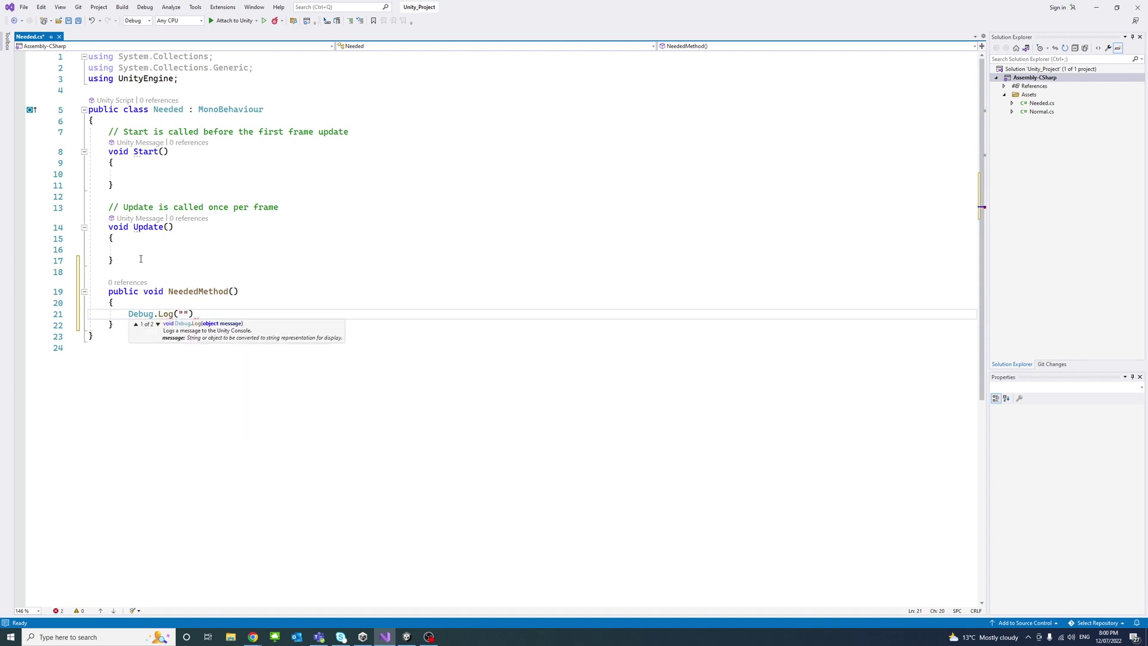
{"action": "type", "text": "Hello"}
{"action": "type", "text": ", thi"}
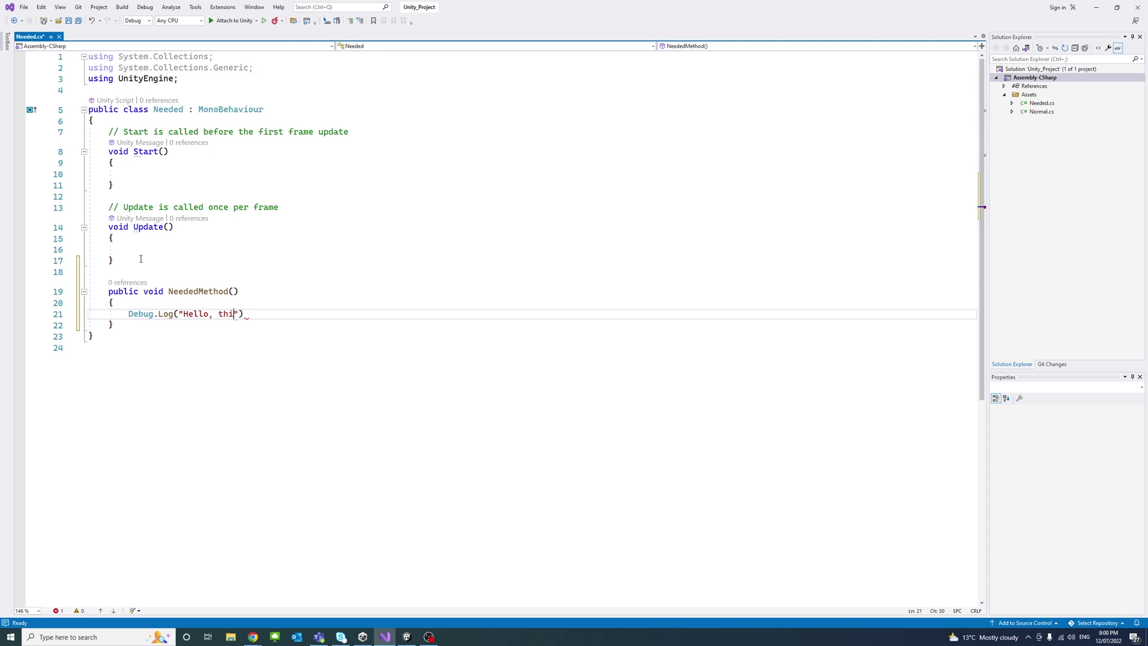
{"action": "type", "text": "s "}
{"action": "type", "text": "is the Nee"}
{"action": "type", "text": "dedMetho"}
{"action": "type", "text": "d!\""}
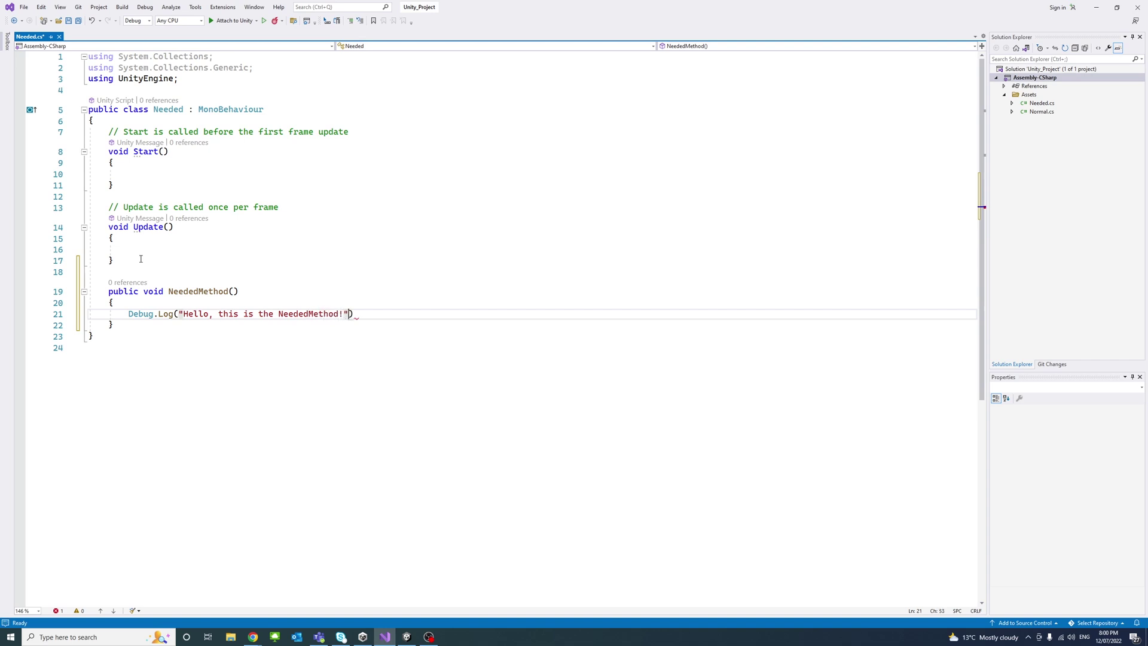
{"action": "type", "text": ");"}
Step: Save Needed.cs and return to the Unity editor
{"action": "key", "text": "ctrl+s"}
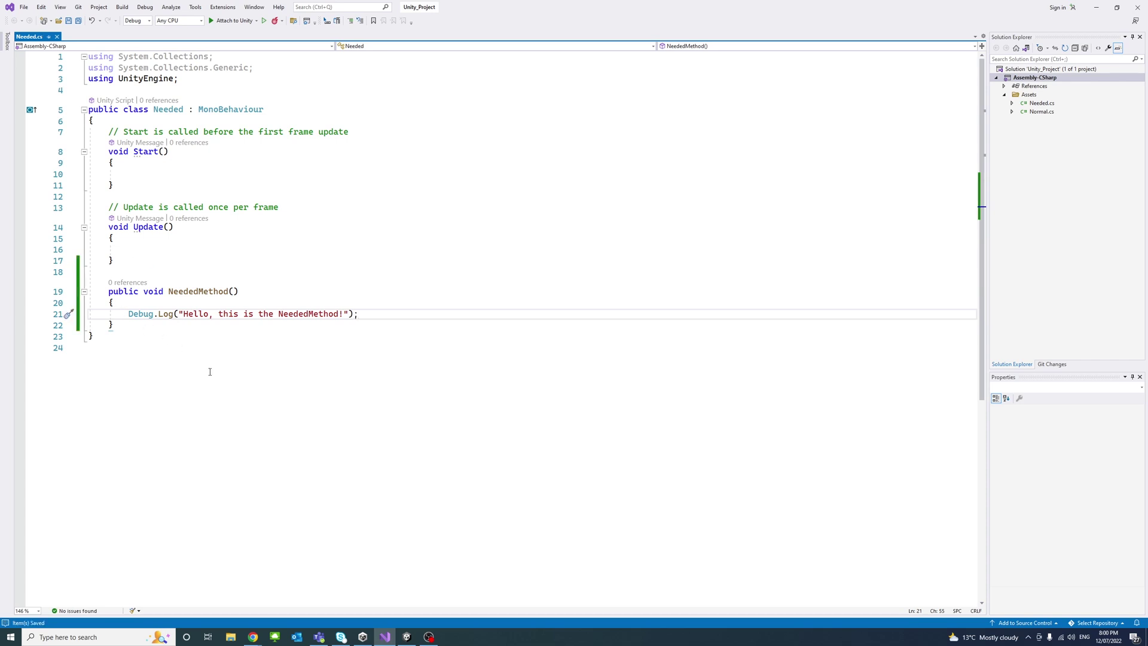
{"action": "left_click", "coordinate": [209, 371]}
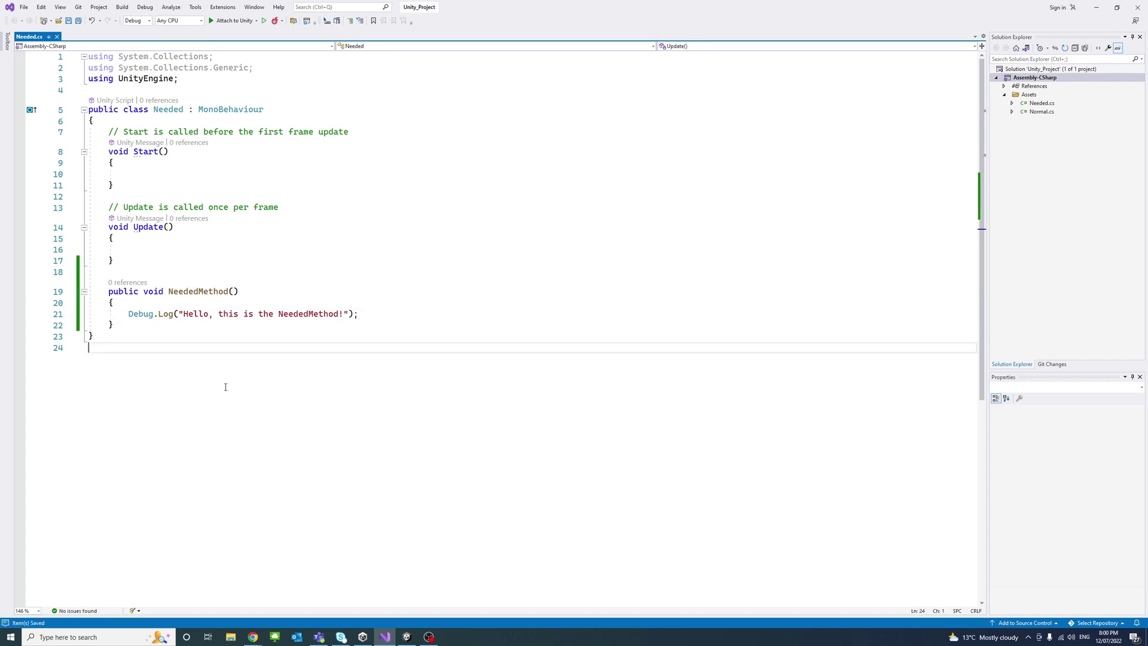
{"action": "left_click", "coordinate": [408, 636]}
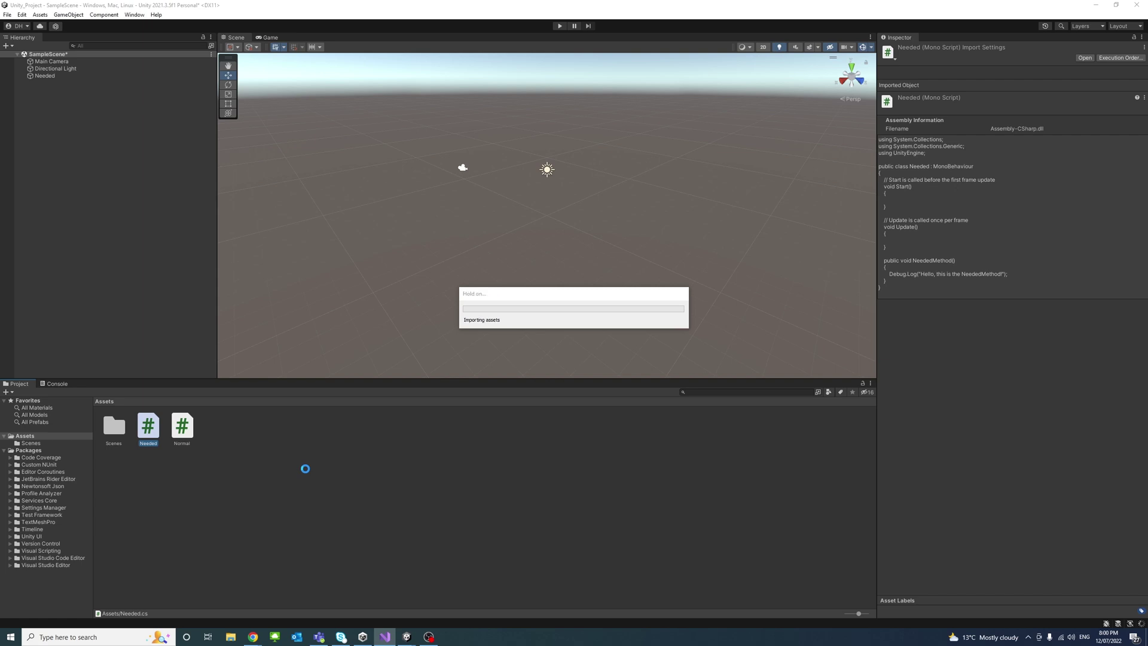
Step: Open Normal.cs from the Project panel and add blank lines below its class brace
{"action": "double_click", "coordinate": [182, 426]}
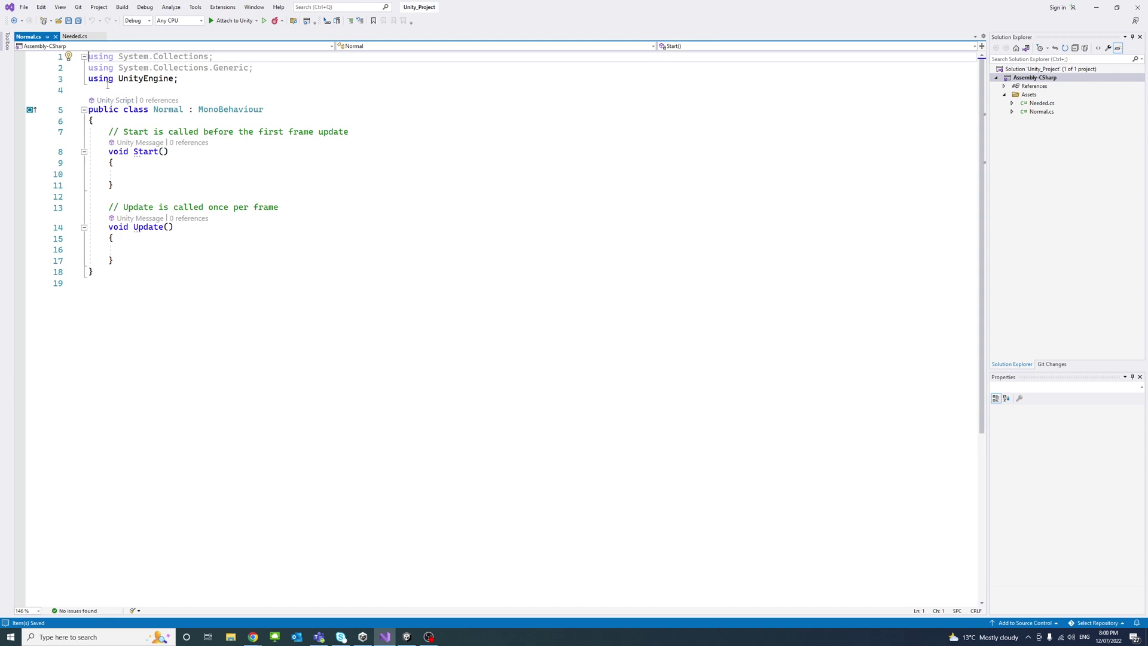
{"action": "left_click", "coordinate": [125, 119]}
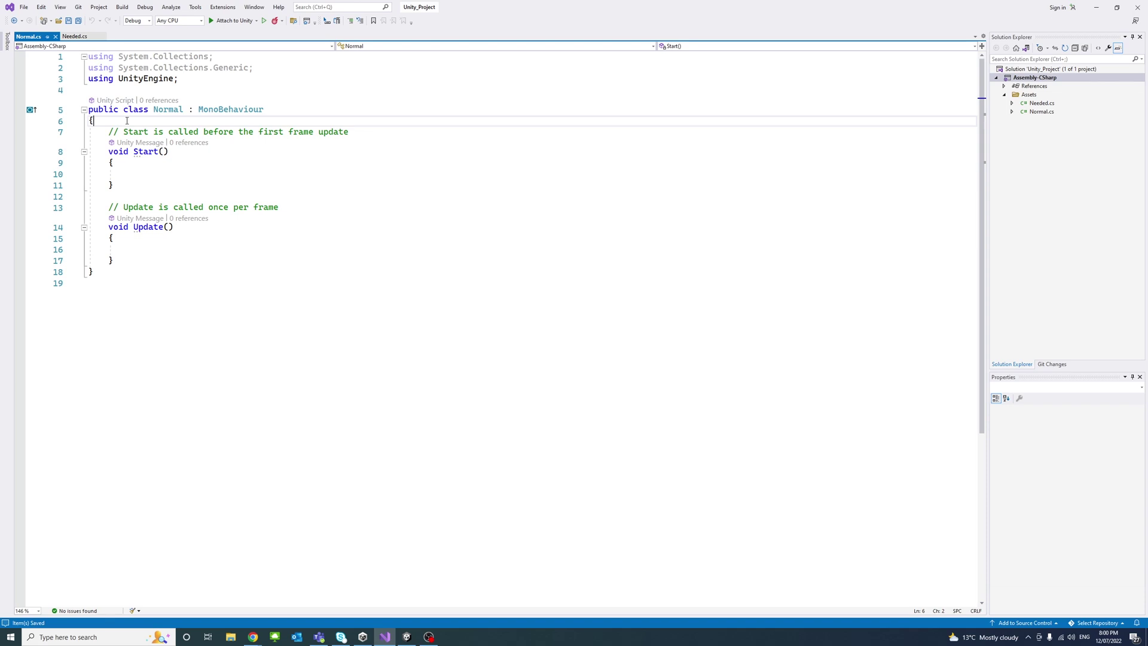
{"action": "key", "text": "Return"}
{"action": "key", "text": "Return"}
{"action": "key", "text": "Up"}
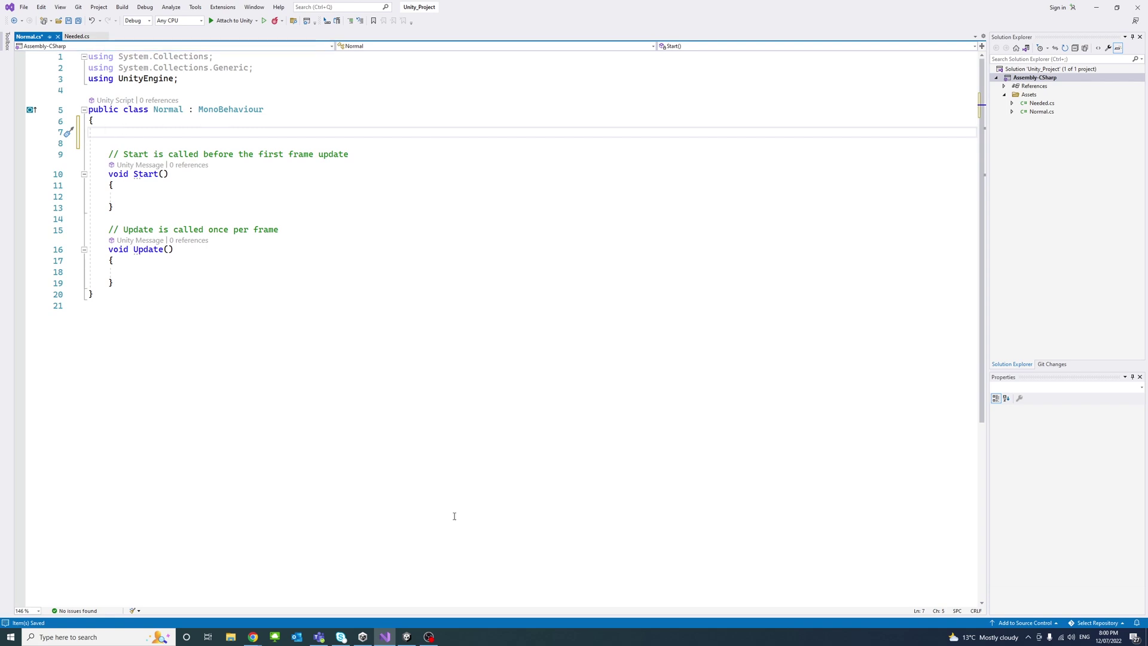
{"action": "left_click", "coordinate": [406, 636]}
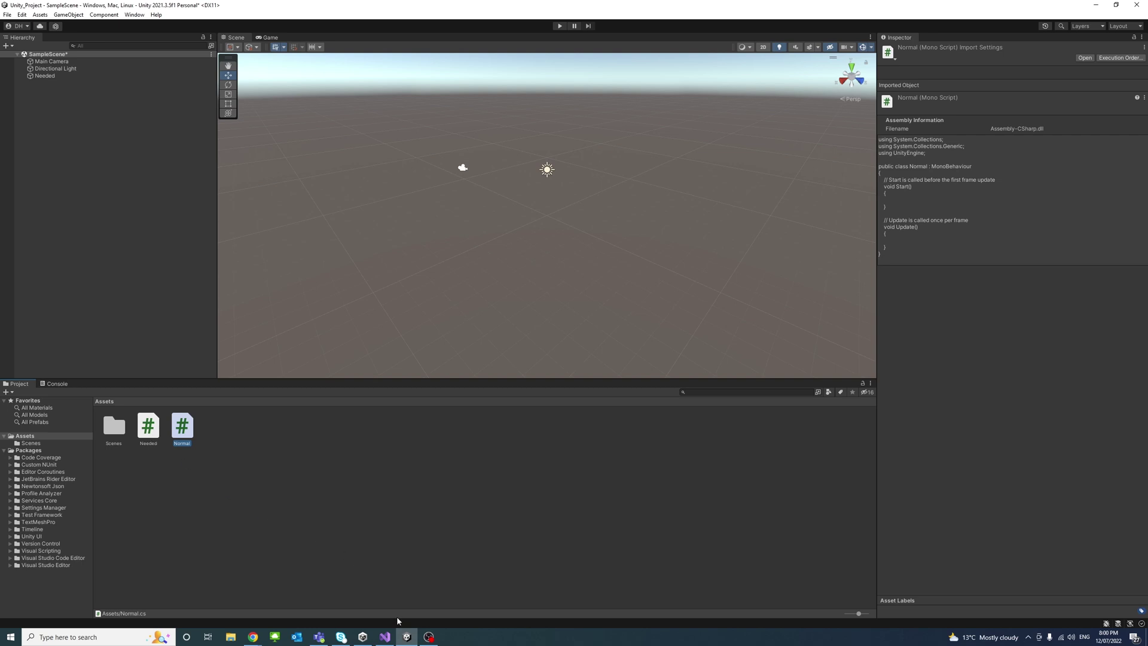
Step: Return to Visual Studio and declare 'Needed neededScript;' on line 7 of Normal.cs
{"action": "left_click", "coordinate": [384, 636]}
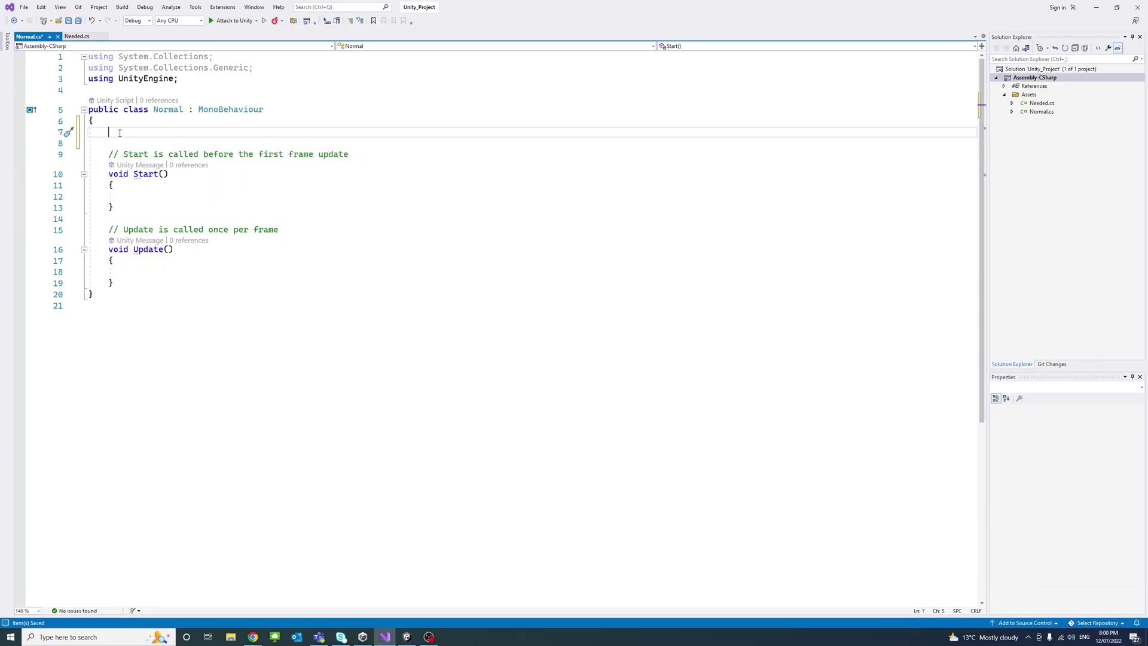
{"action": "type", "text": "Needed"}
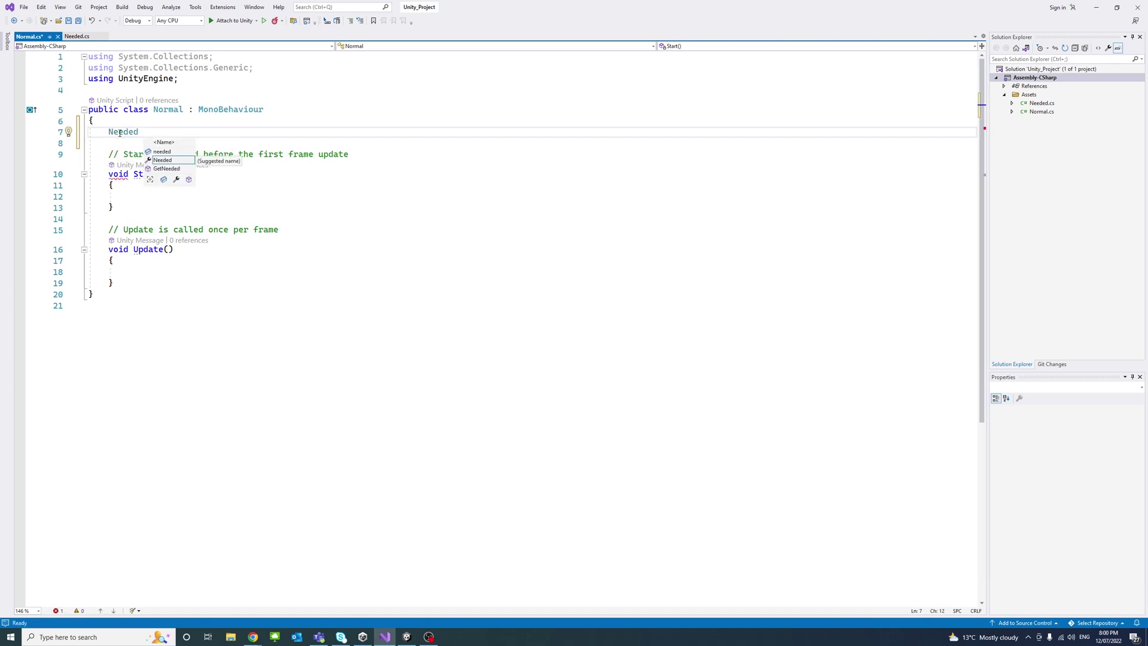
{"action": "type", "text": "need"}
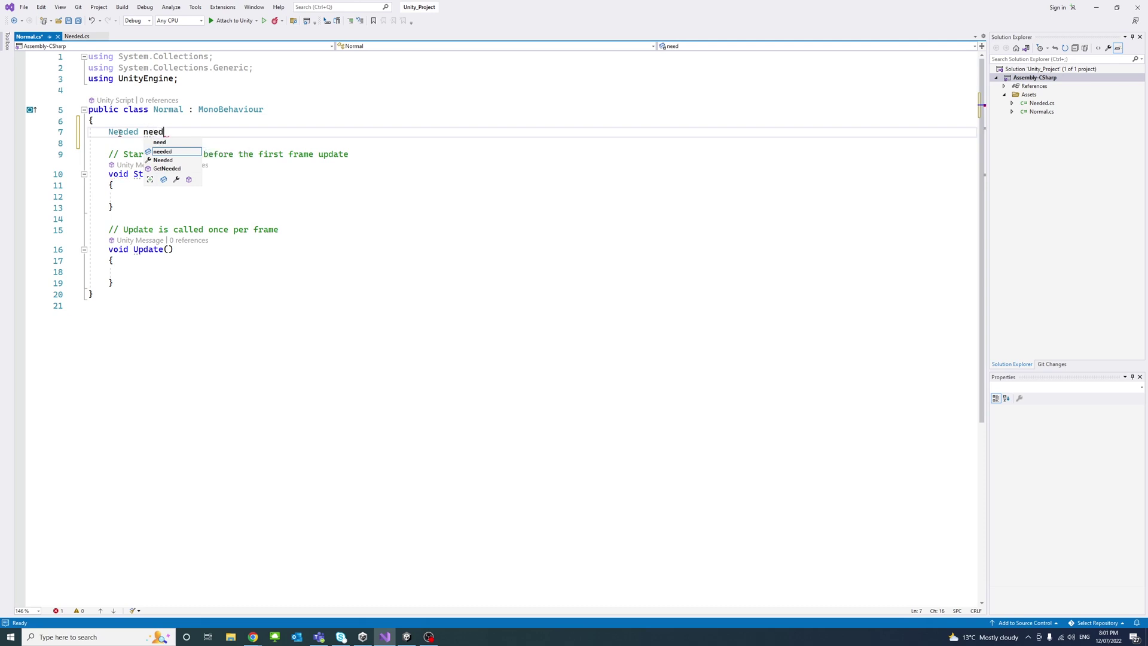
{"action": "type", "text": "edScr"}
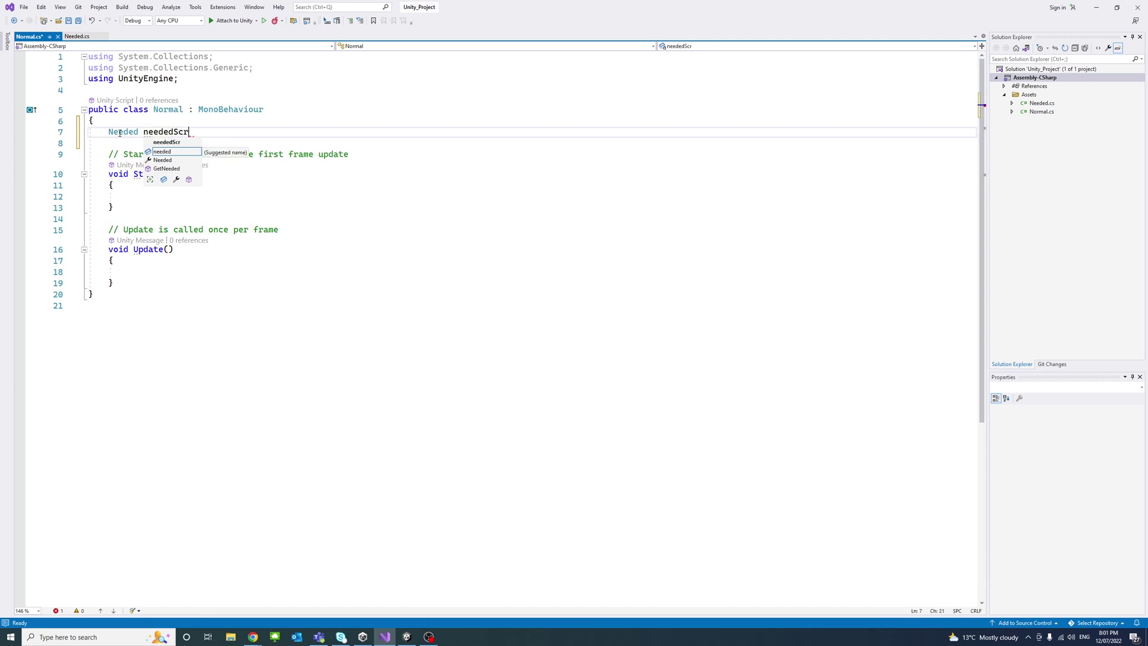
{"action": "type", "text": "ipt;"}
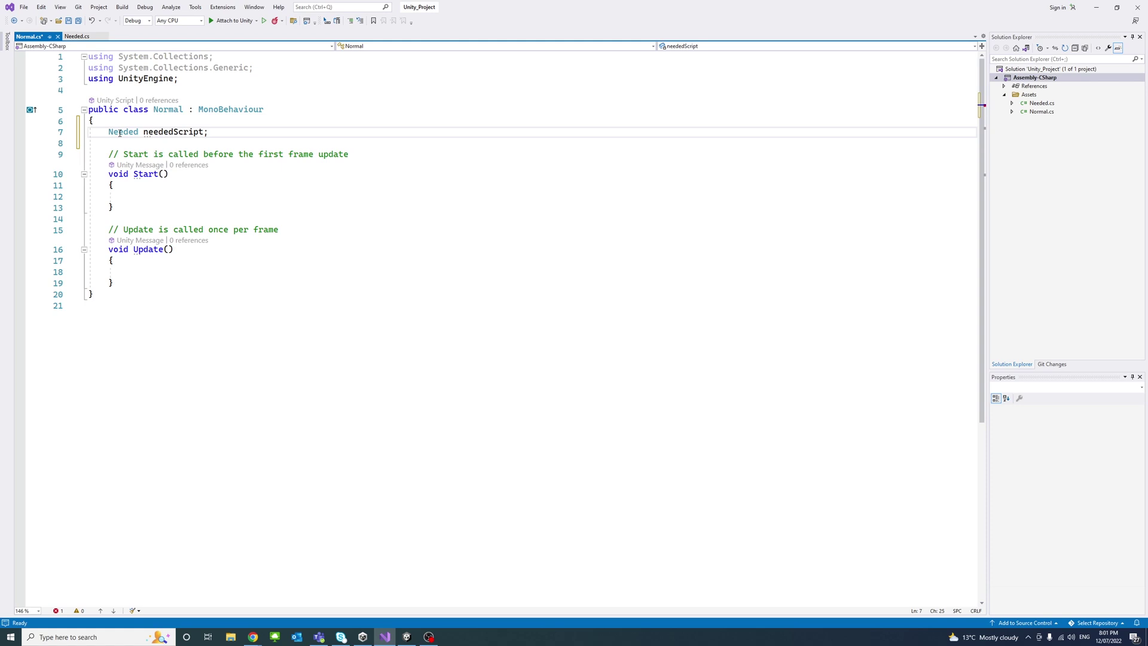
Step: In Start, write neededScript = GameObject.FindGameObjectWithTag( and check the Needed object's tag in Unity
{"action": "left_click", "coordinate": [156, 196]}
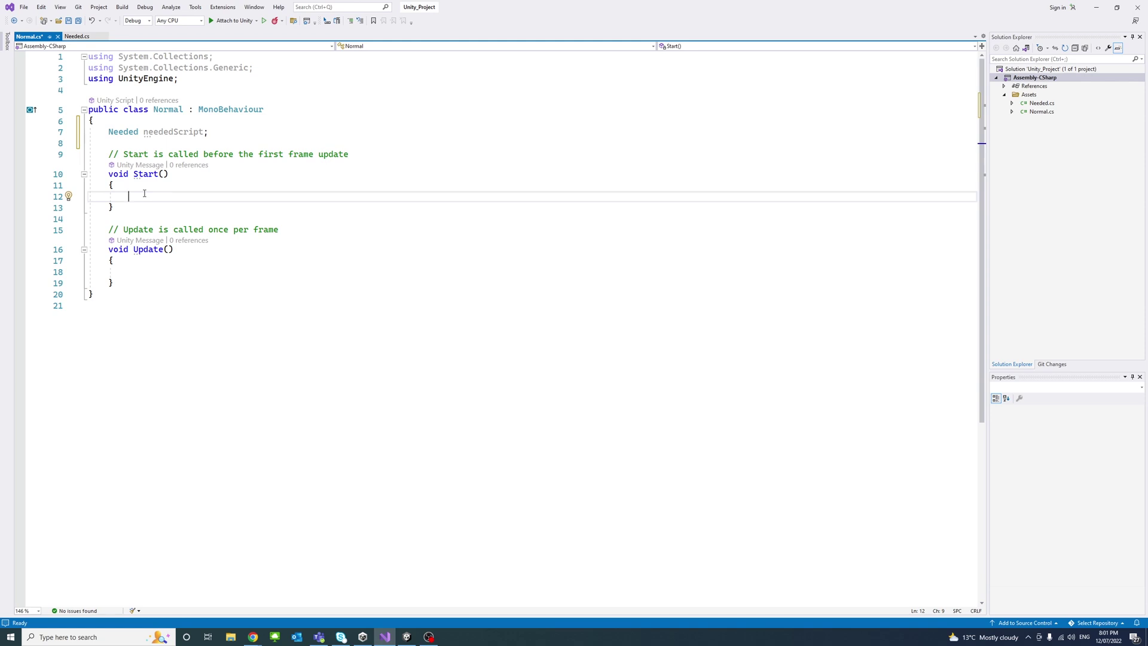
{"action": "type", "text": "m"}
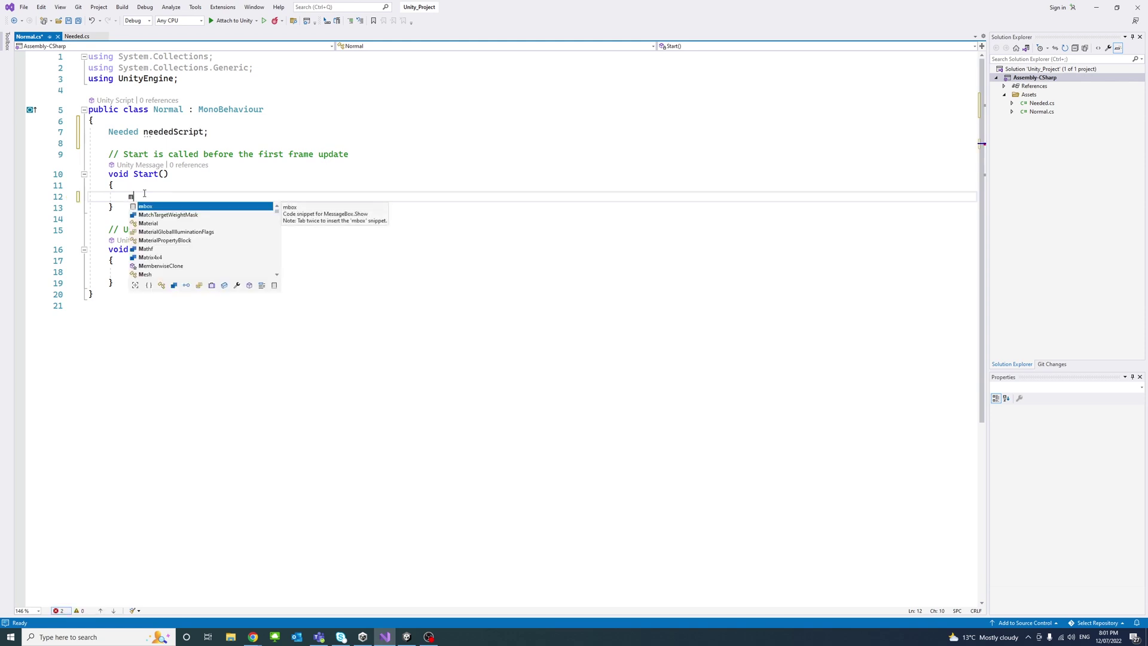
{"action": "key", "text": "BackSpace"}
{"action": "type", "text": "nee"}
{"action": "key", "text": "Tab"}
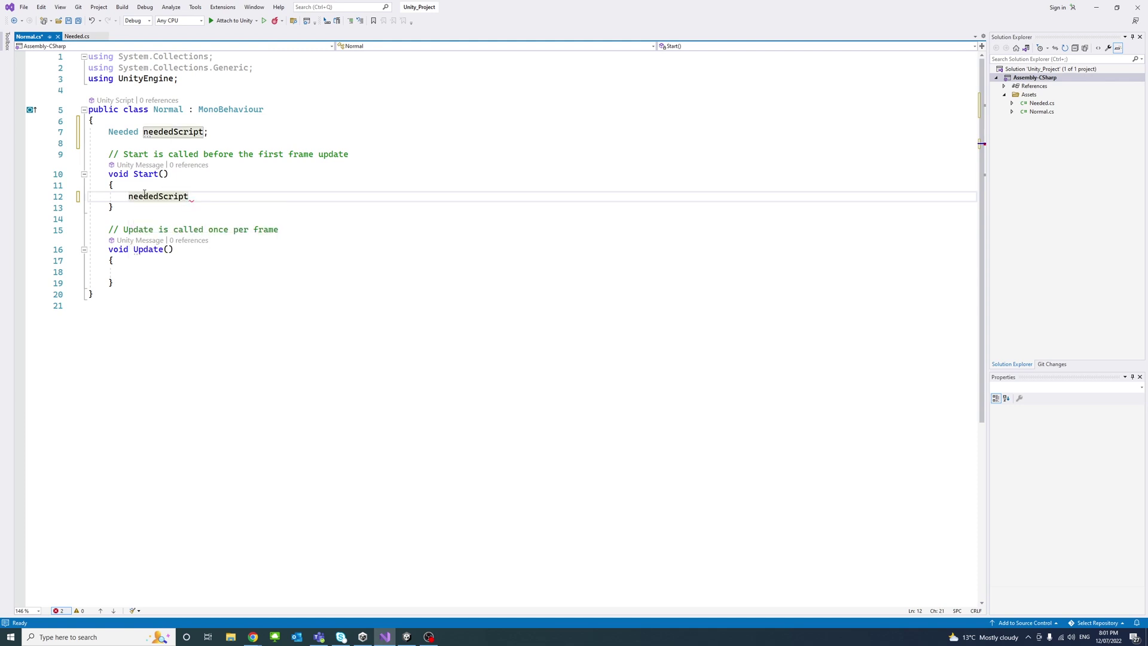
{"action": "type", "text": "= Gam"}
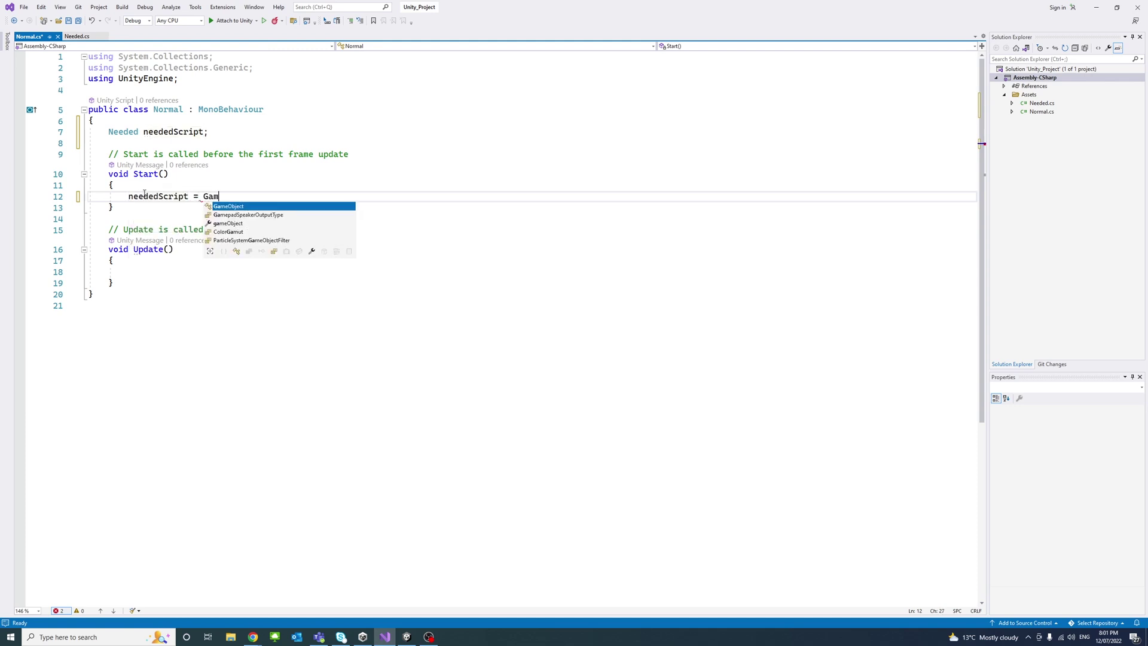
{"action": "key", "text": "Tab"}
{"action": "type", "text": "."}
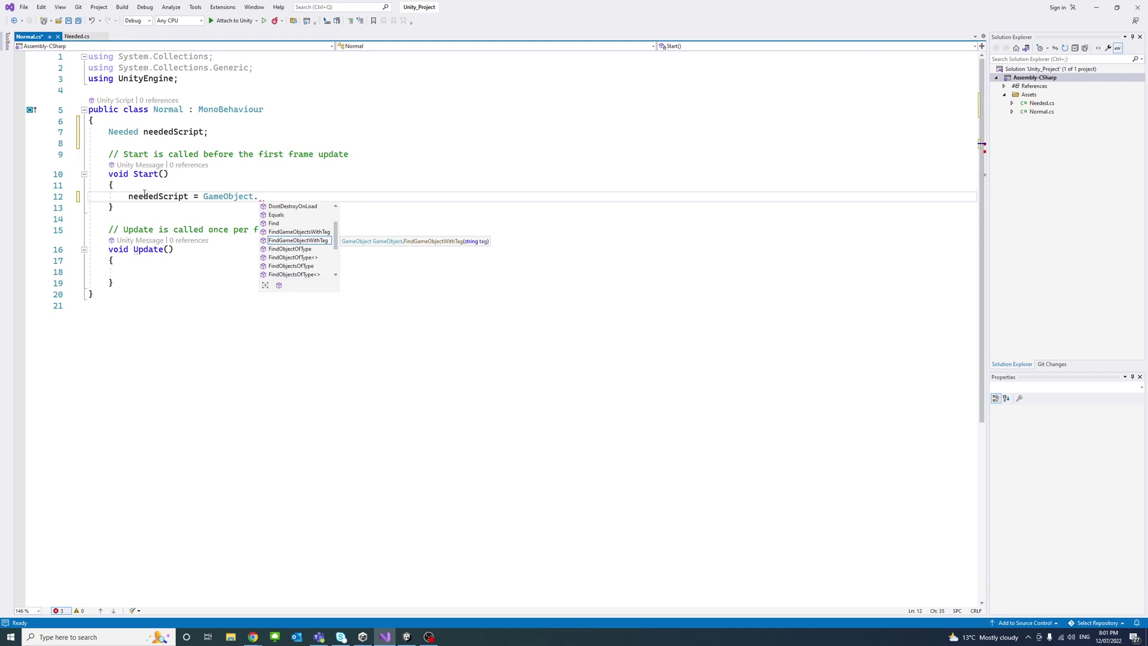
{"action": "type", "text": "FindGa"}
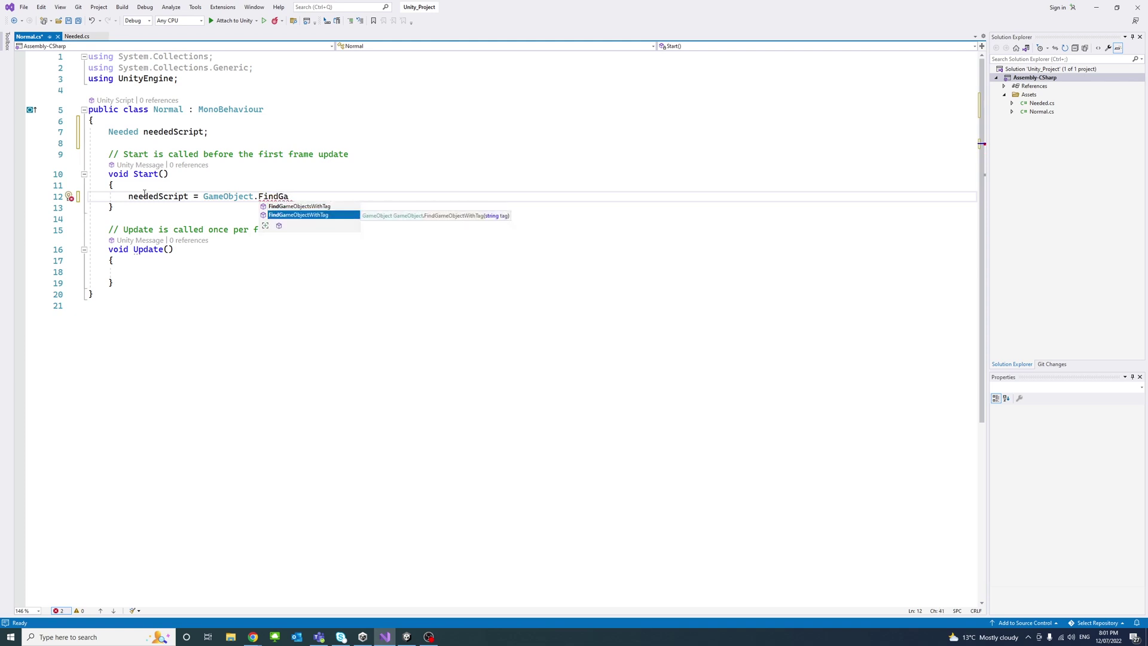
{"action": "key", "text": "Tab"}
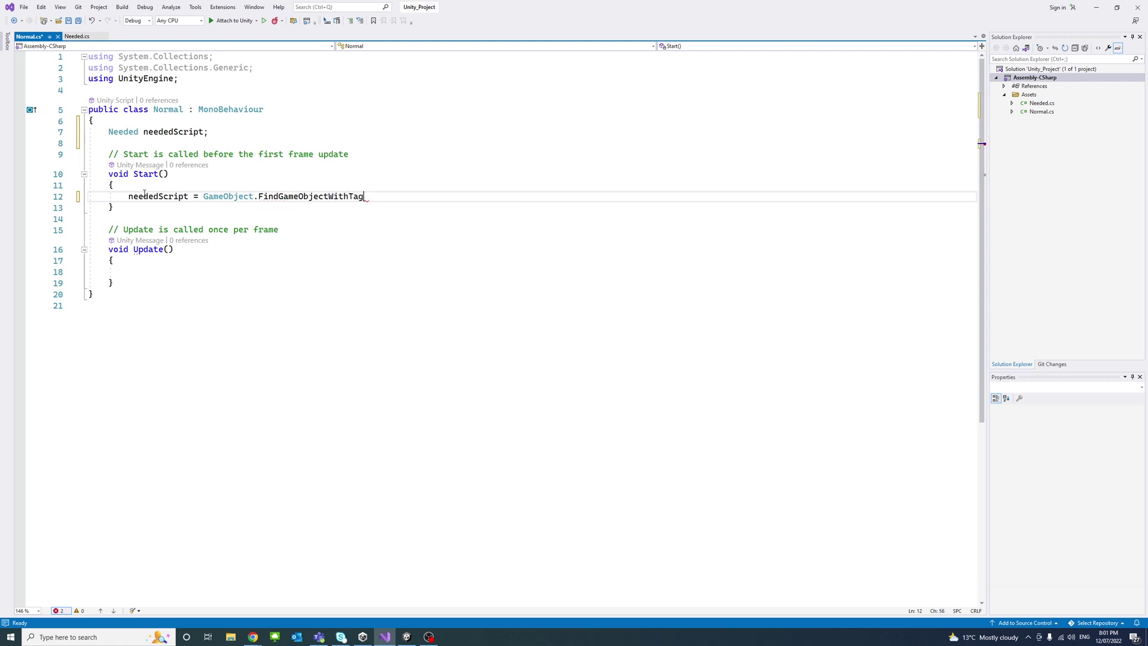
{"action": "type", "text": "("}
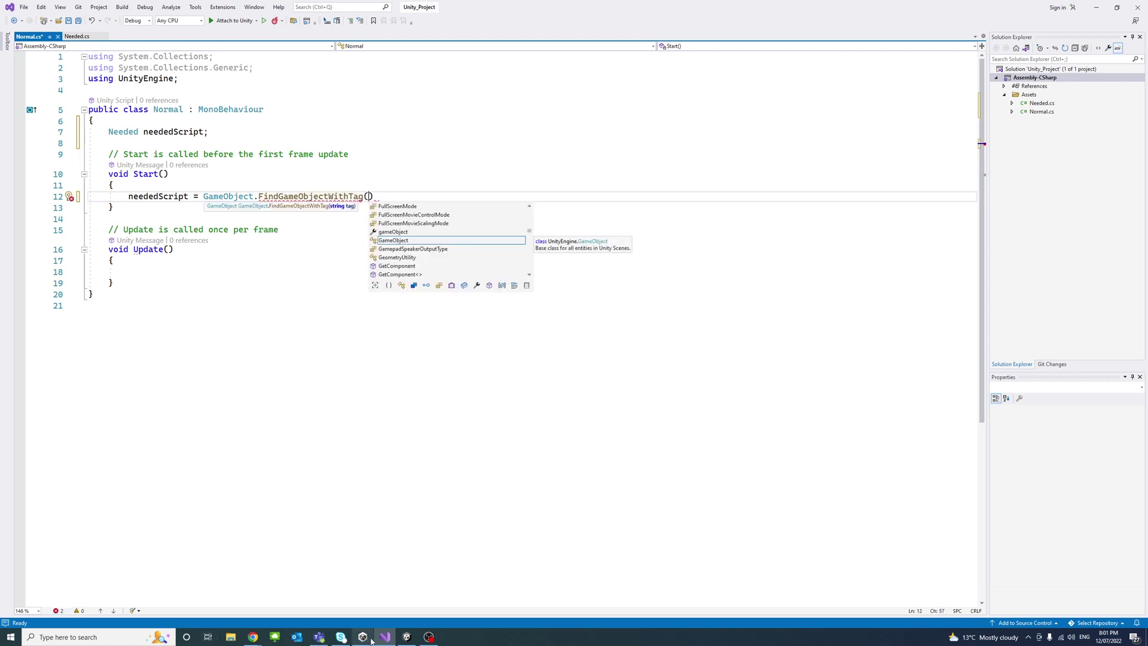
{"action": "left_click", "coordinate": [406, 636]}
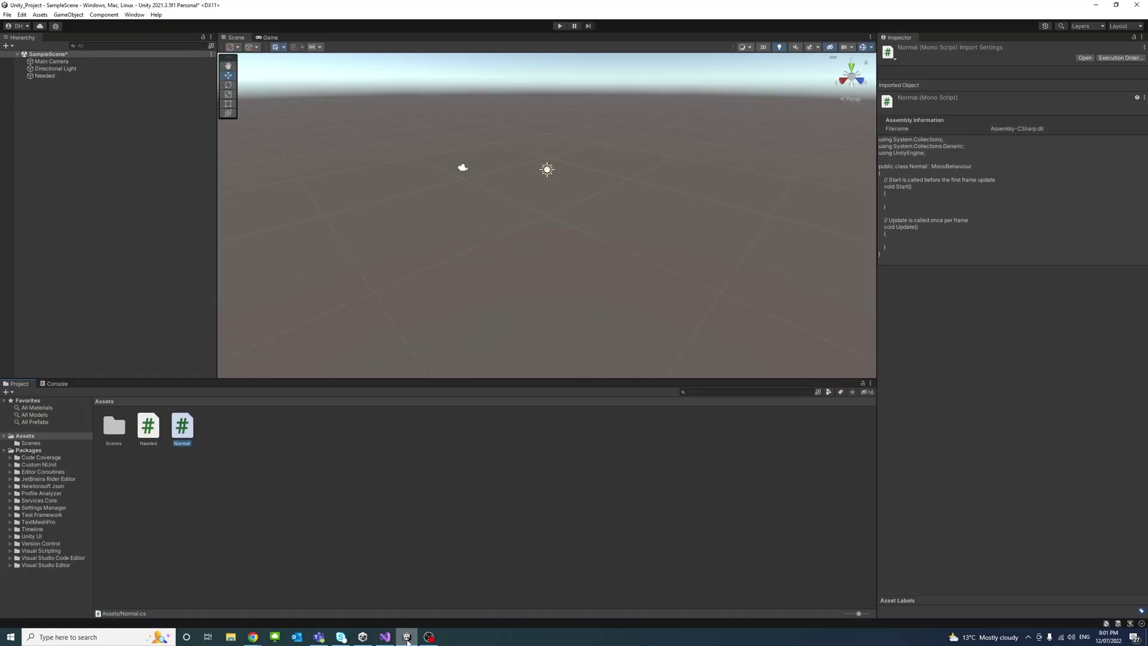
{"action": "left_click", "coordinate": [41, 76]}
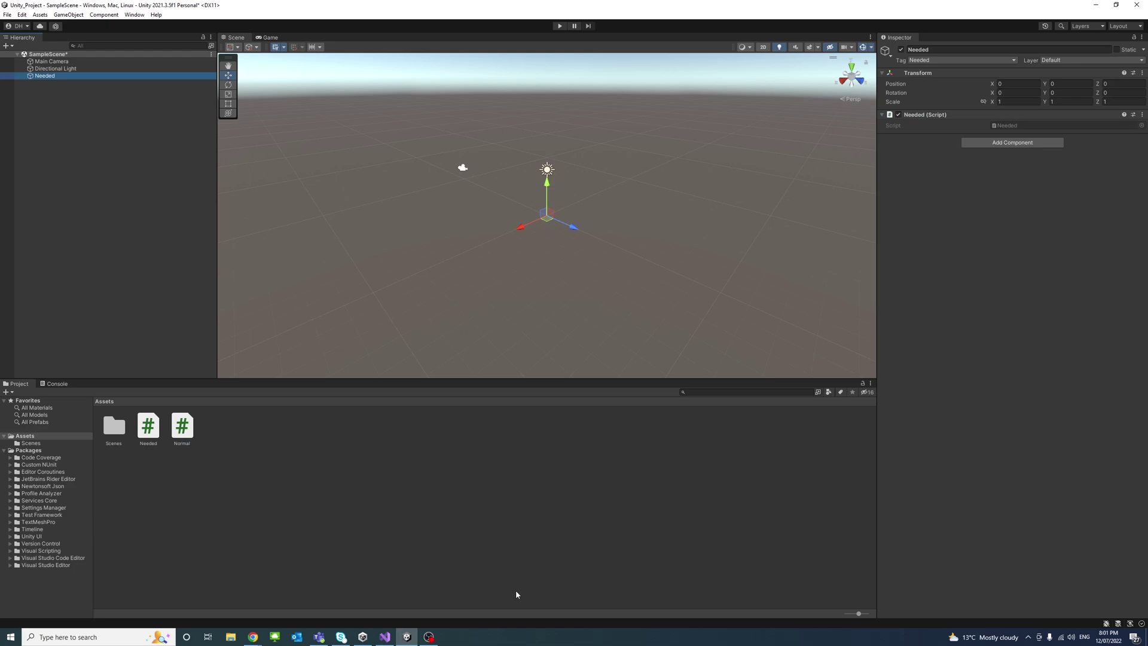
Step: Complete line 12 with ("Needed").GetComponent<Needed>(); and save Normal.cs
{"action": "left_click", "coordinate": [384, 637]}
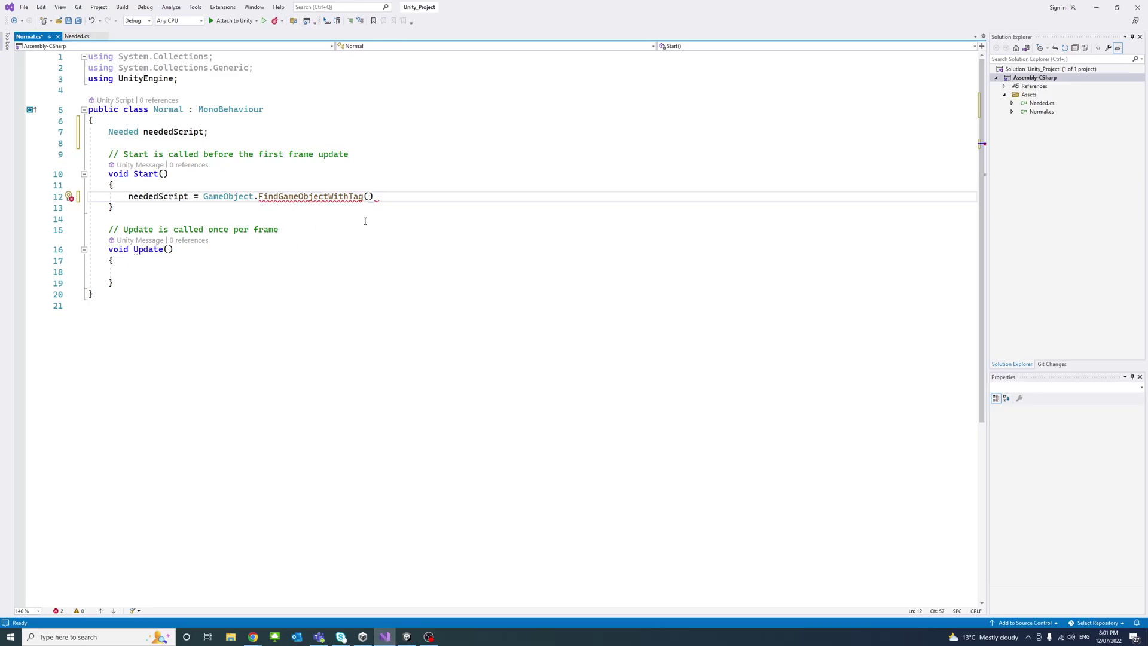
{"action": "type", "text": "\""}
{"action": "type", "text": "Needed"}
{"action": "key", "text": "Right"}
{"action": "key", "text": "Right"}
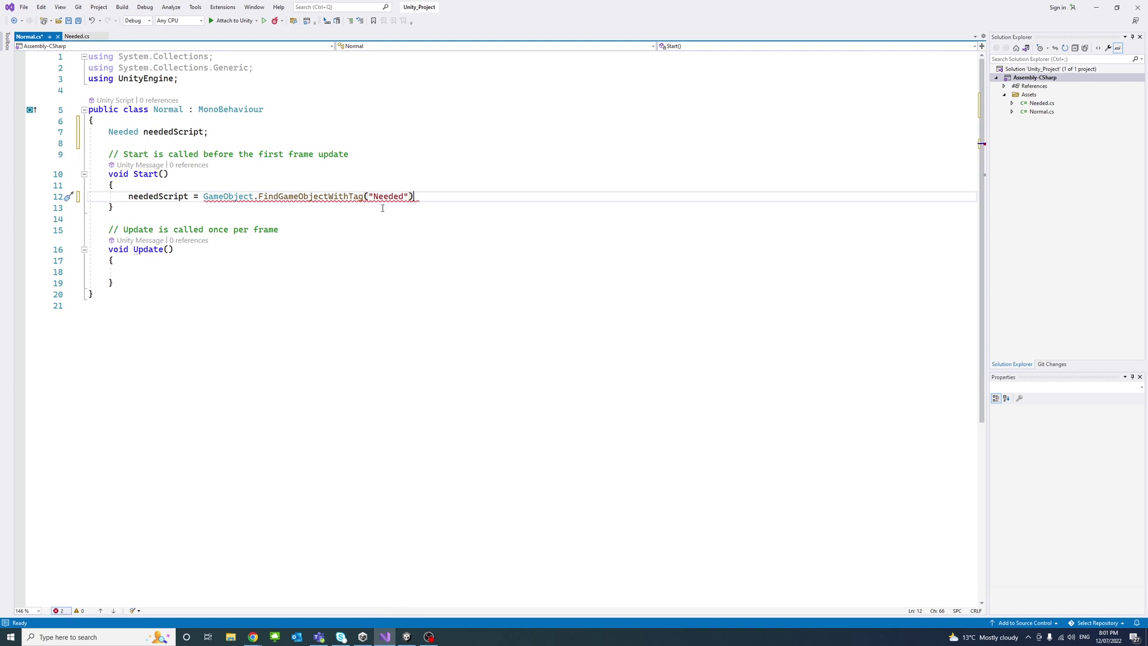
{"action": "type", "text": ".GetComponent"}
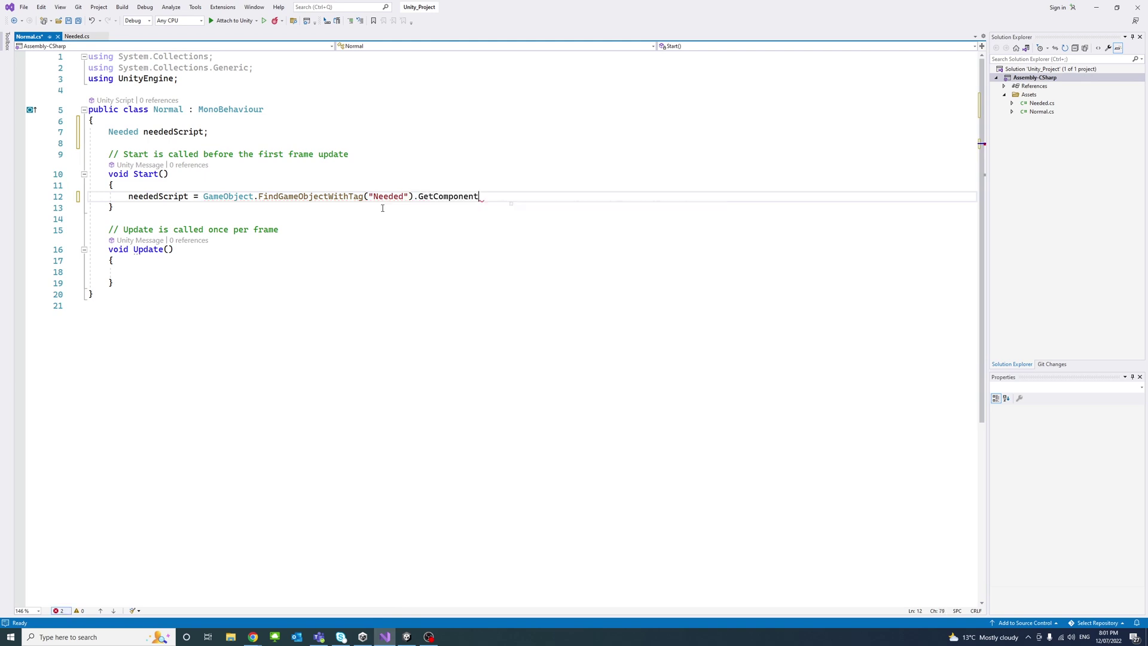
{"action": "key", "text": "Tab"}
{"action": "type", "text": "<"}
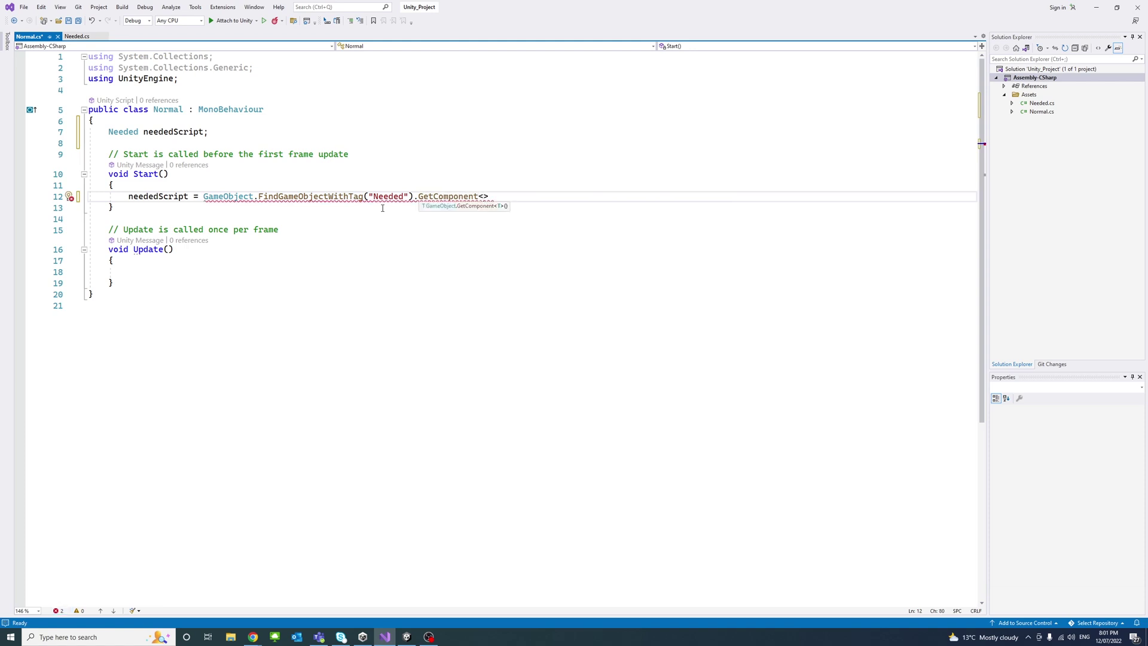
{"action": "double_click", "coordinate": [125, 133]}
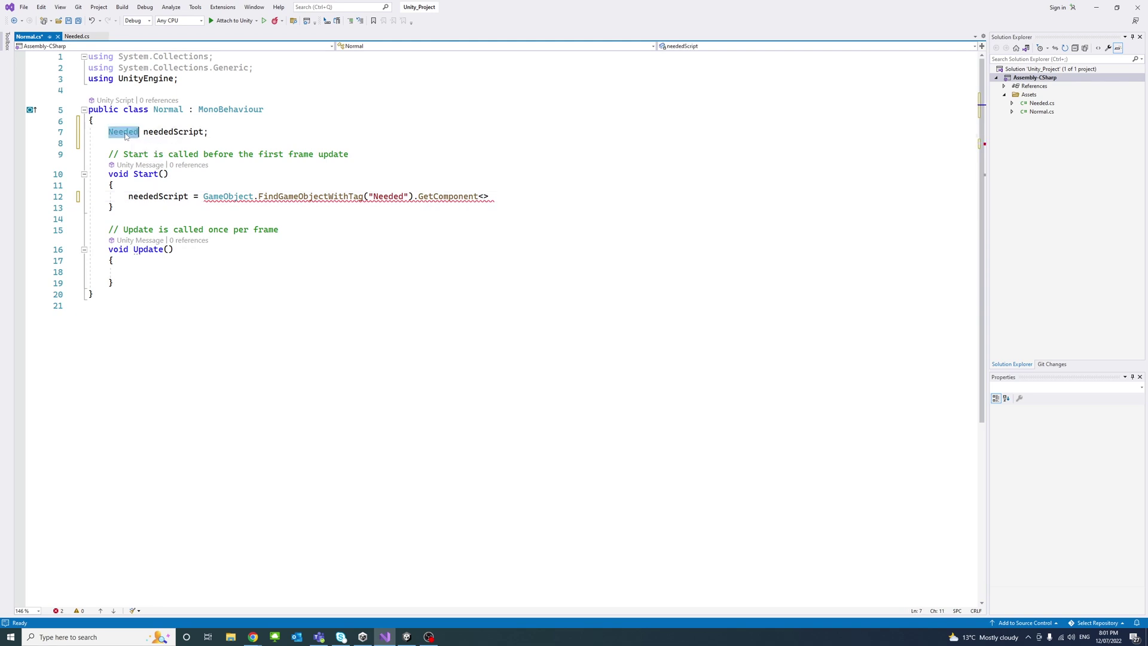
{"action": "left_click", "coordinate": [358, 294]}
{"action": "left_click", "coordinate": [485, 196]}
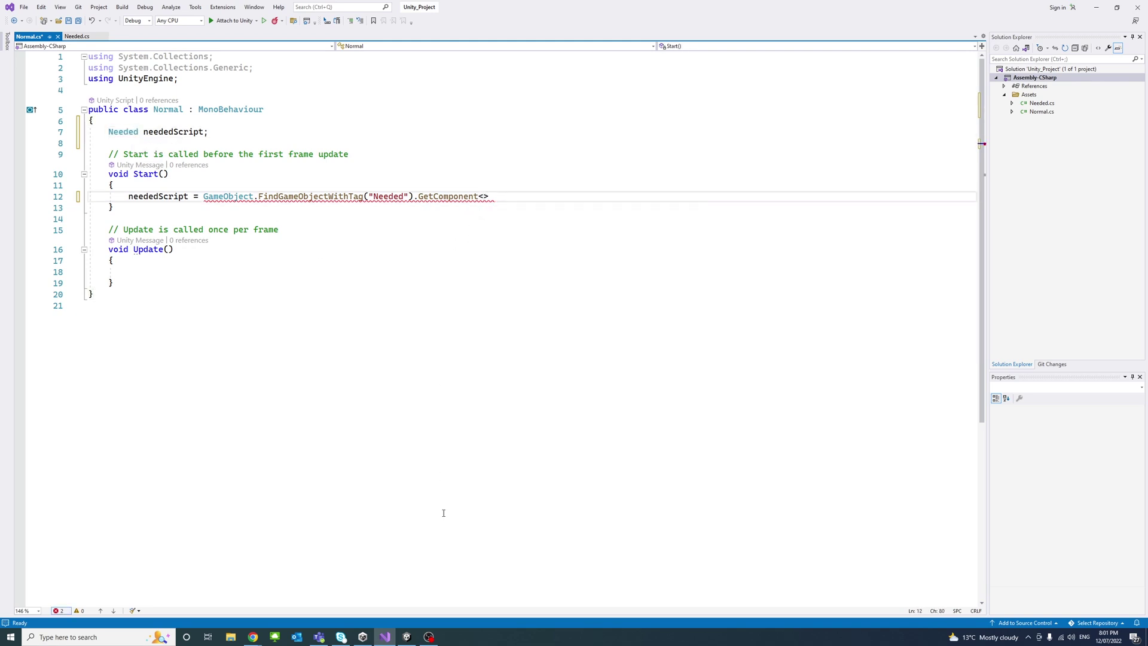
{"action": "key", "text": "alt+Tab"}
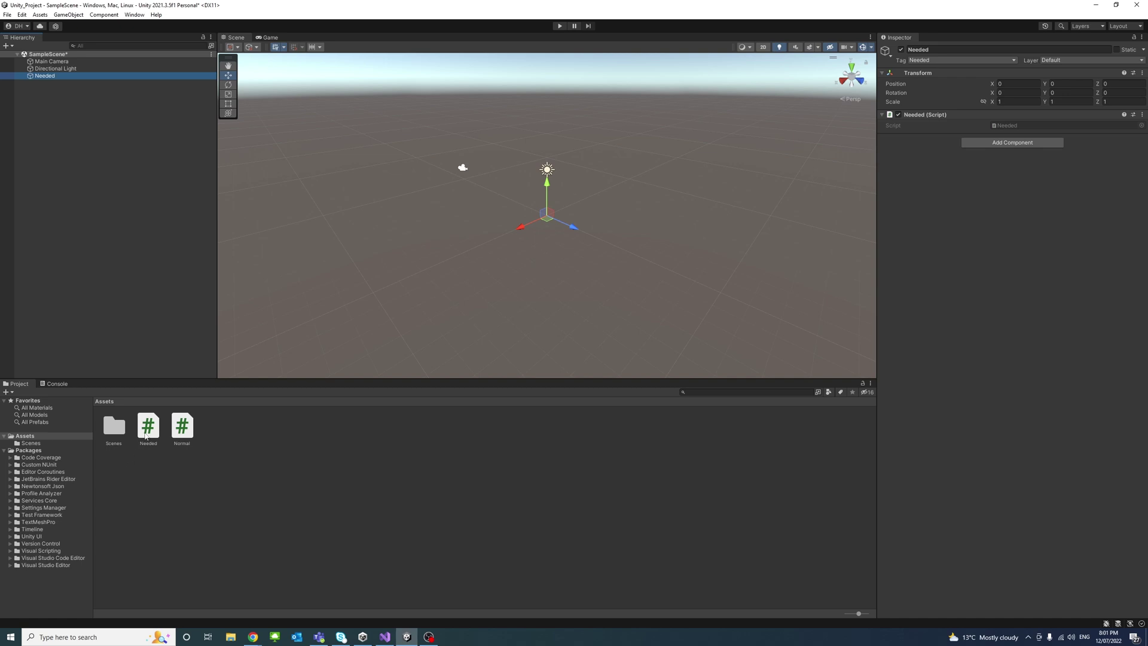
{"action": "left_click", "coordinate": [407, 637]}
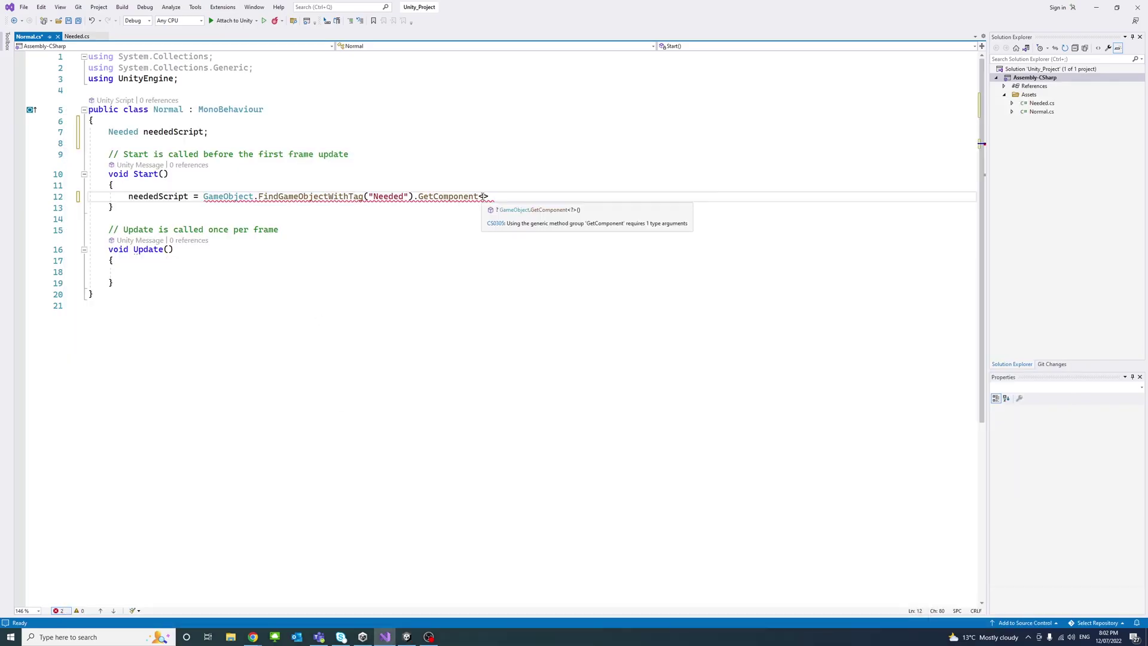
{"action": "type", "text": "<Needed>"}
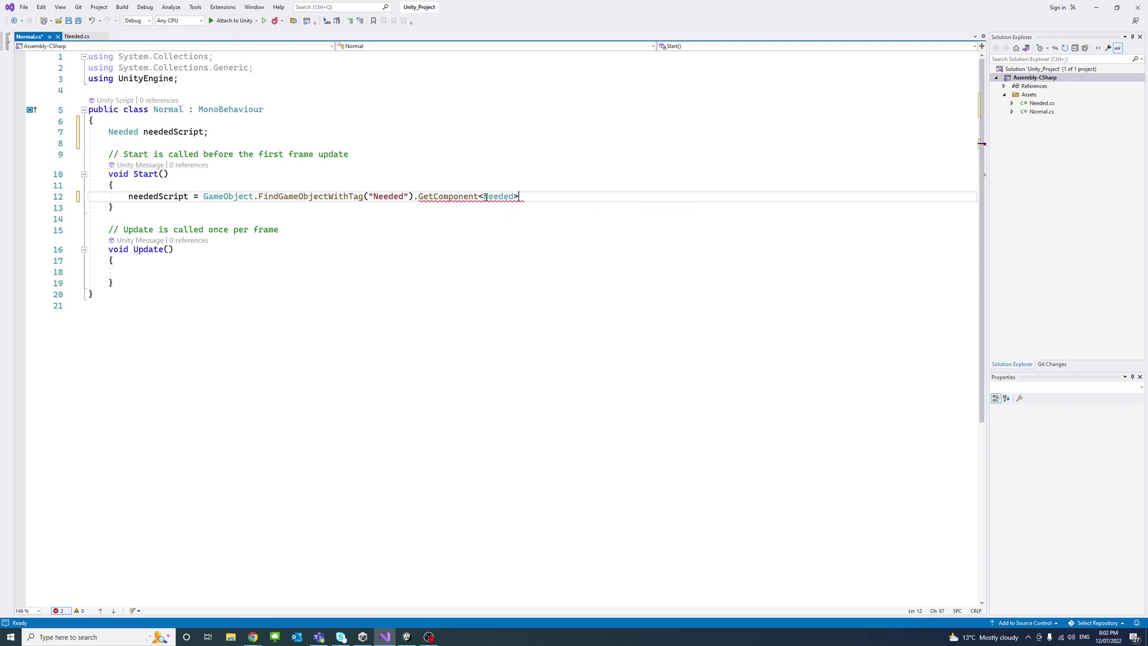
{"action": "type", "text": "()"}
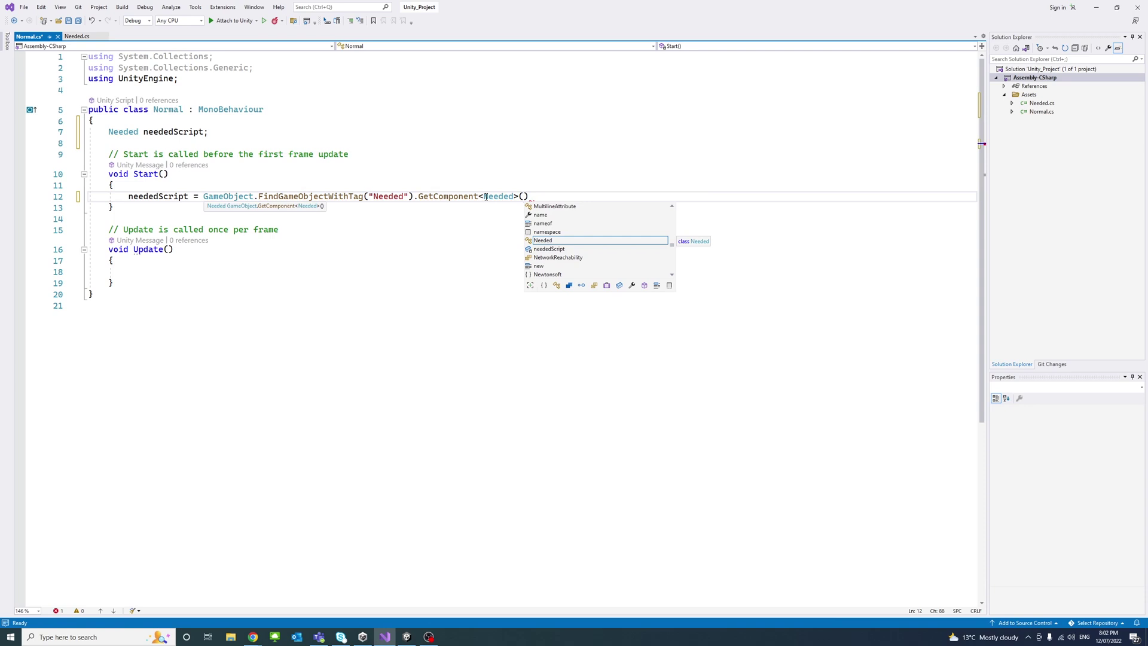
{"action": "type", "text": ";"}
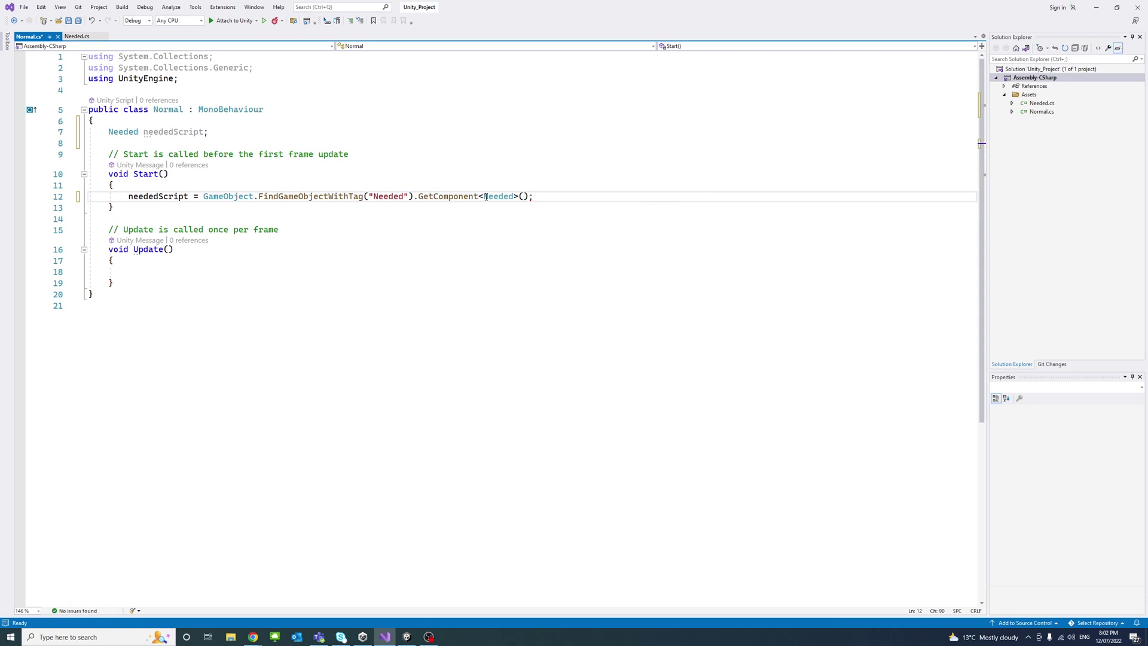
{"action": "key", "text": "ctrl+s"}
Step: Write neededScript.NeededMethod(); inside Update and save Normal.cs
{"action": "left_click", "coordinate": [154, 196]}
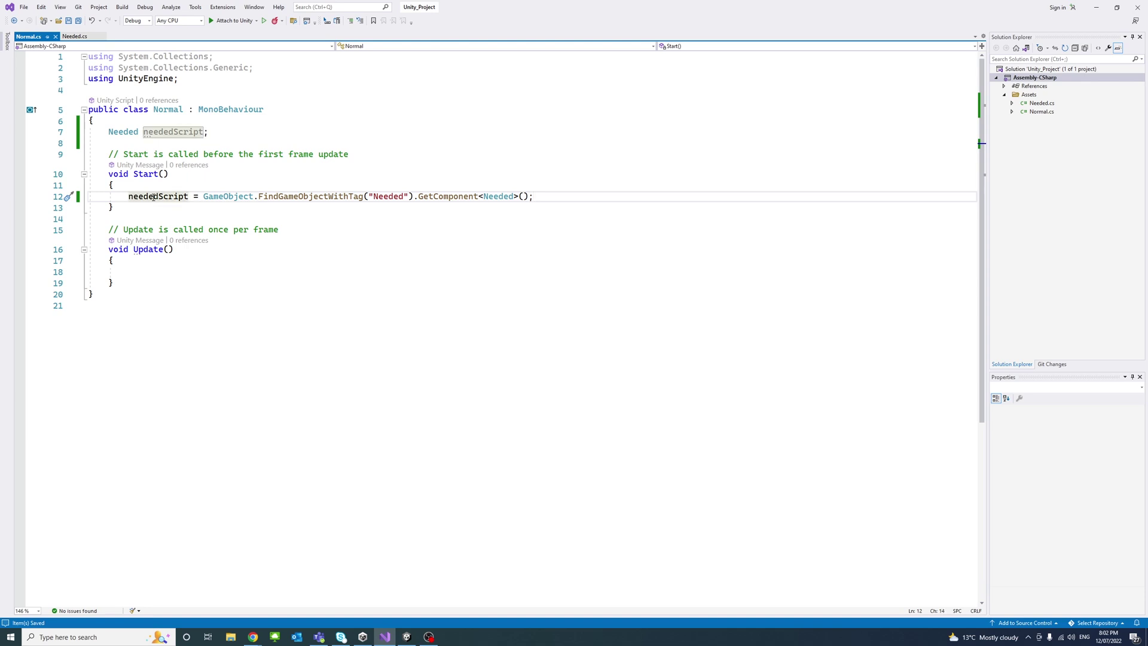
{"action": "left_click", "coordinate": [136, 271]}
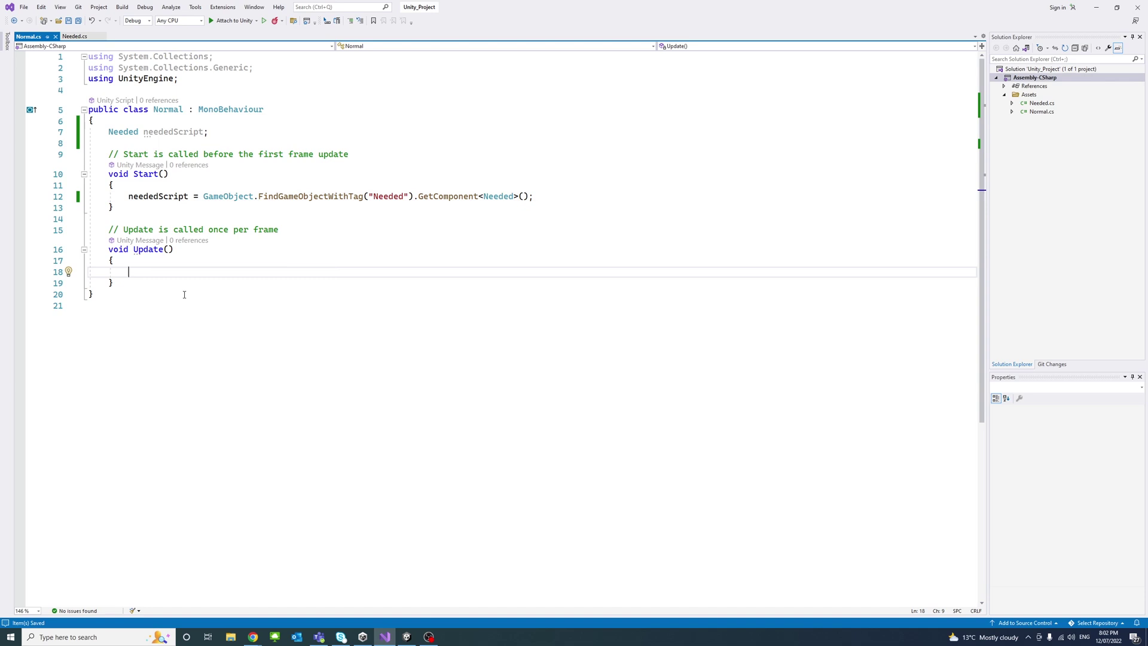
{"action": "type", "text": "n"}
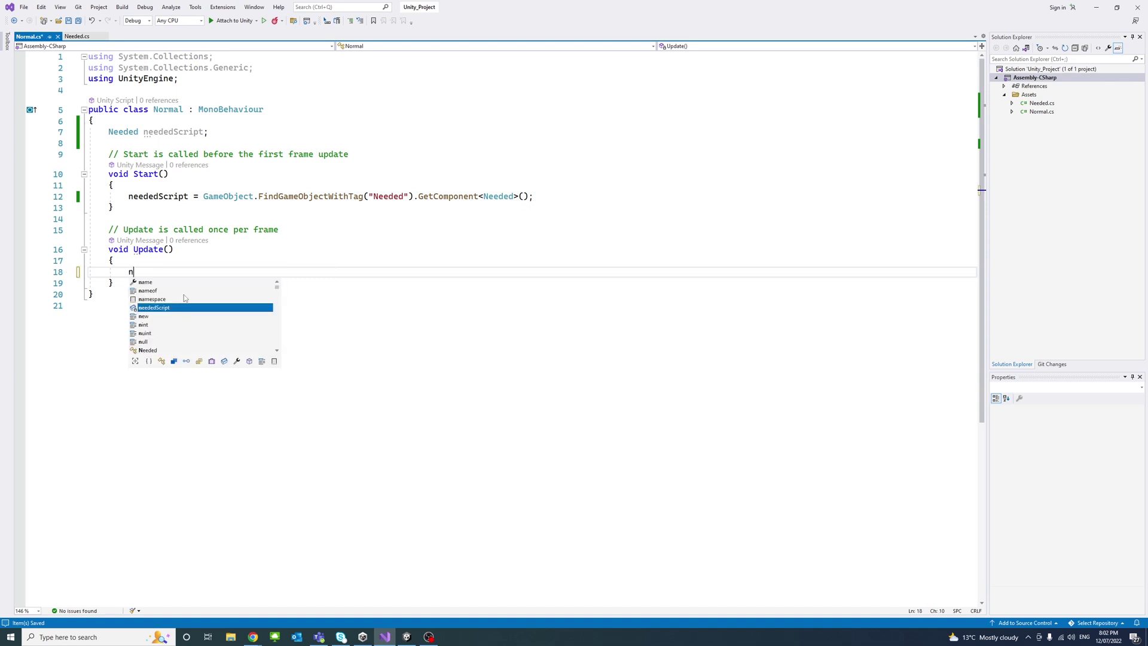
{"action": "type", "text": "ee"}
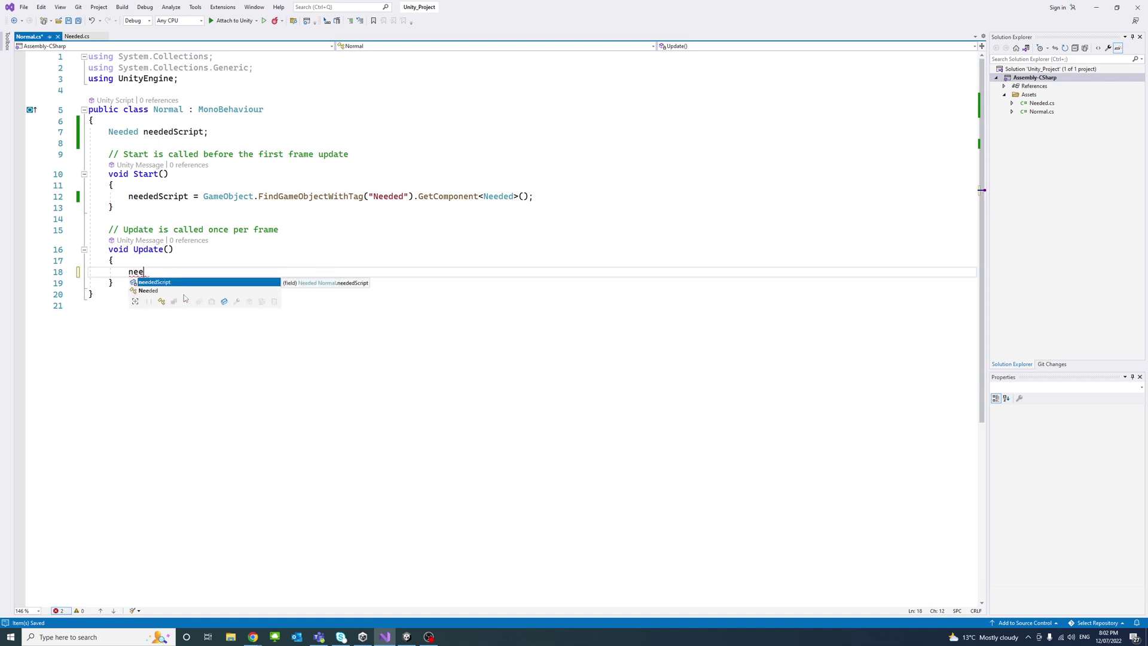
{"action": "key", "text": "Tab"}
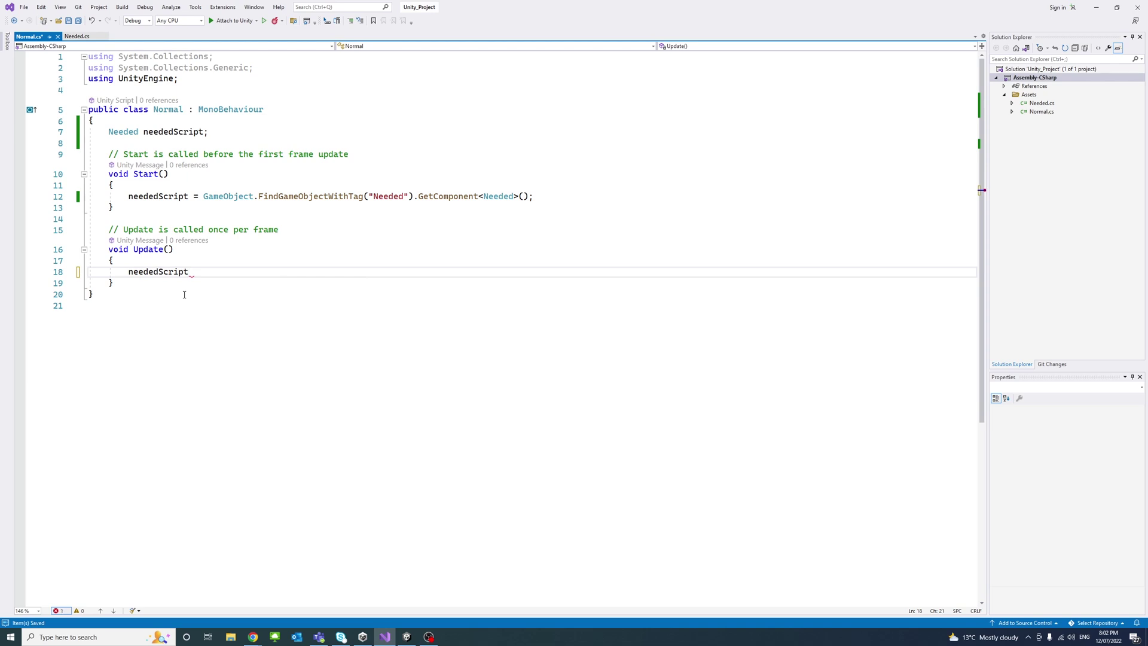
{"action": "type", "text": "."}
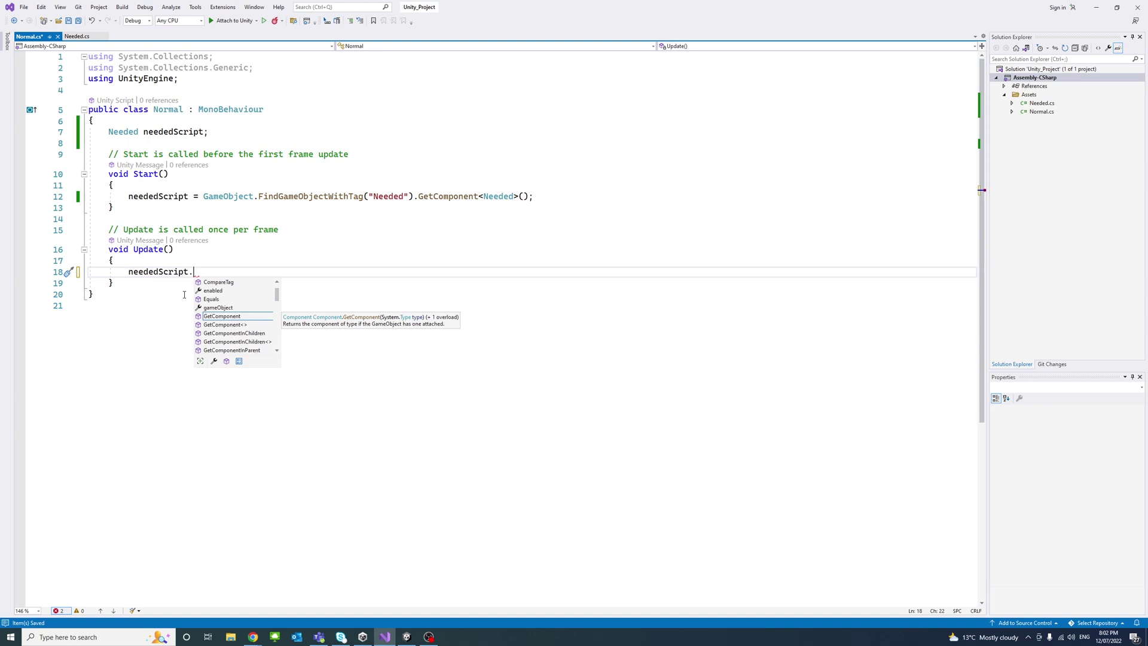
{"action": "type", "text": "Ne"}
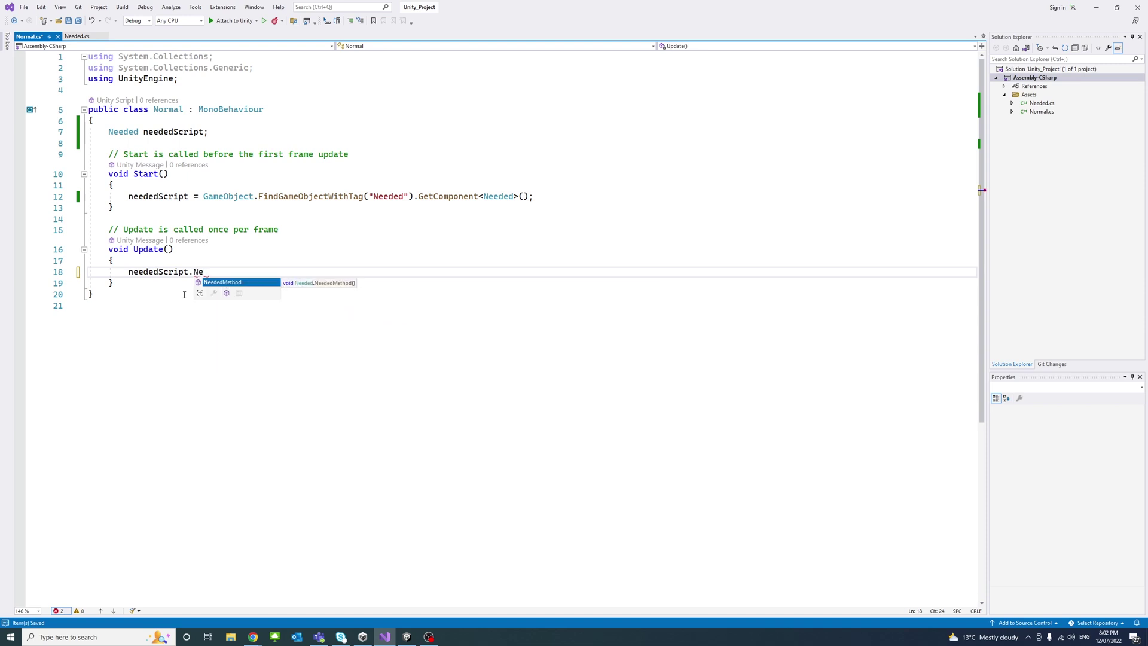
{"action": "key", "text": "Tab"}
{"action": "type", "text": "("}
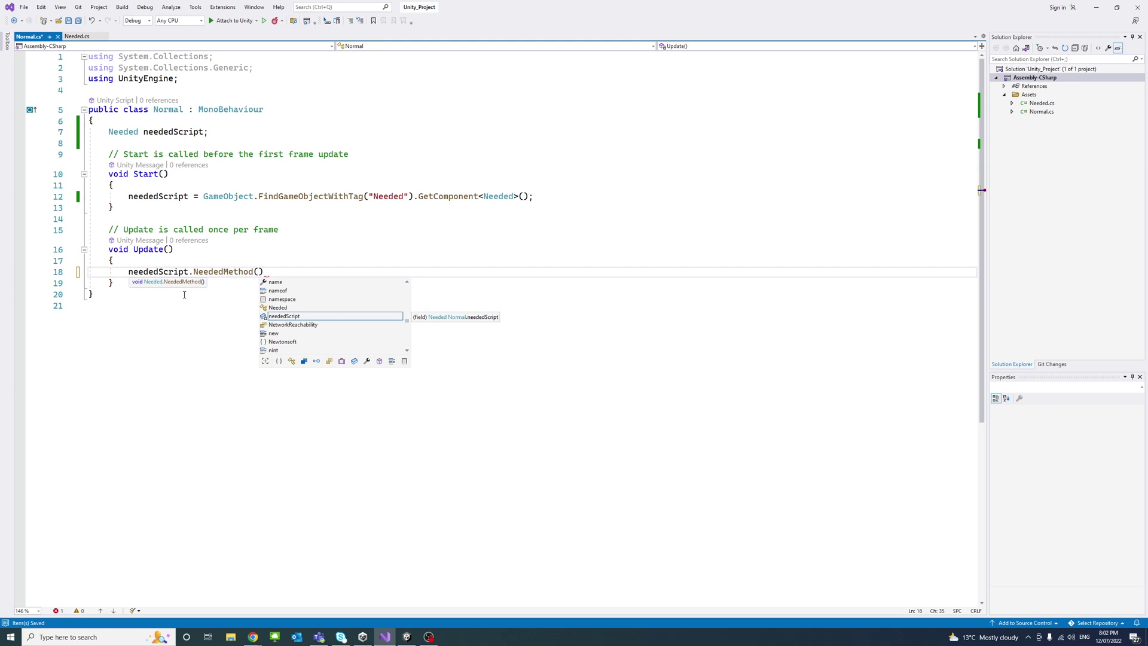
{"action": "type", "text": ");"}
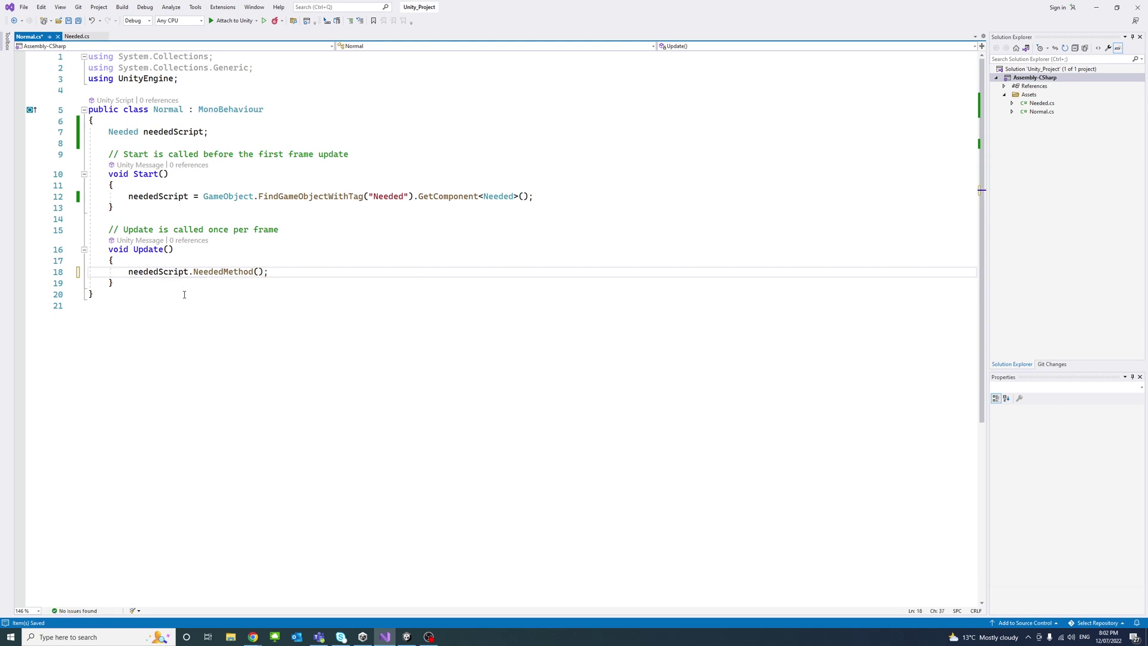
{"action": "key", "text": "ctrl+s"}
{"action": "left_click", "coordinate": [197, 321]}
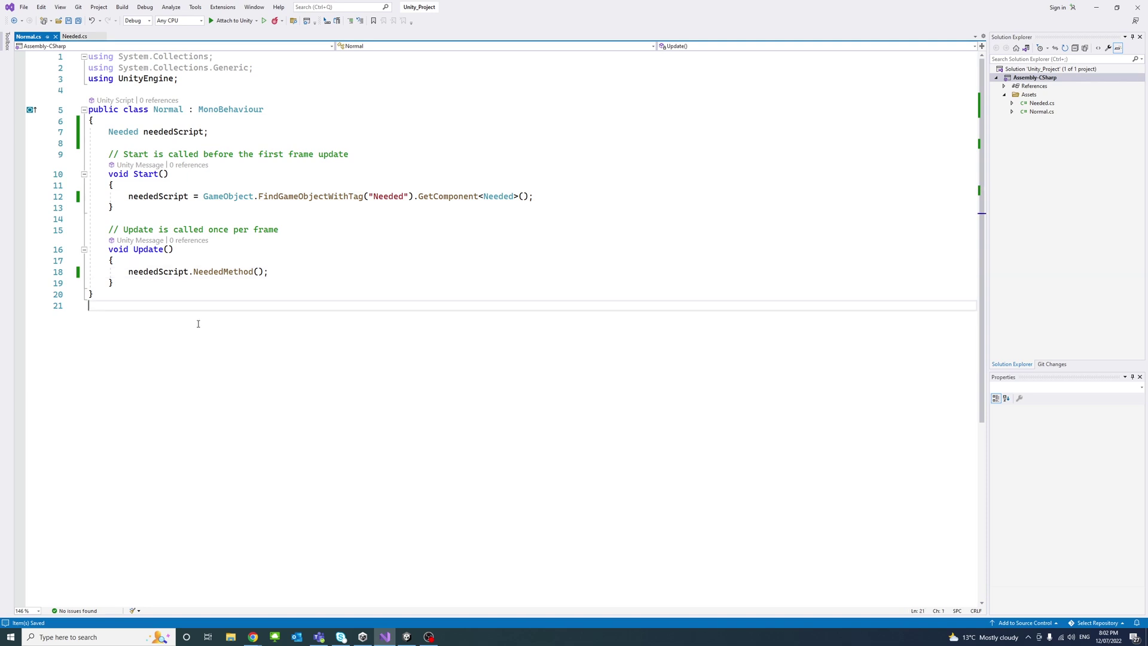